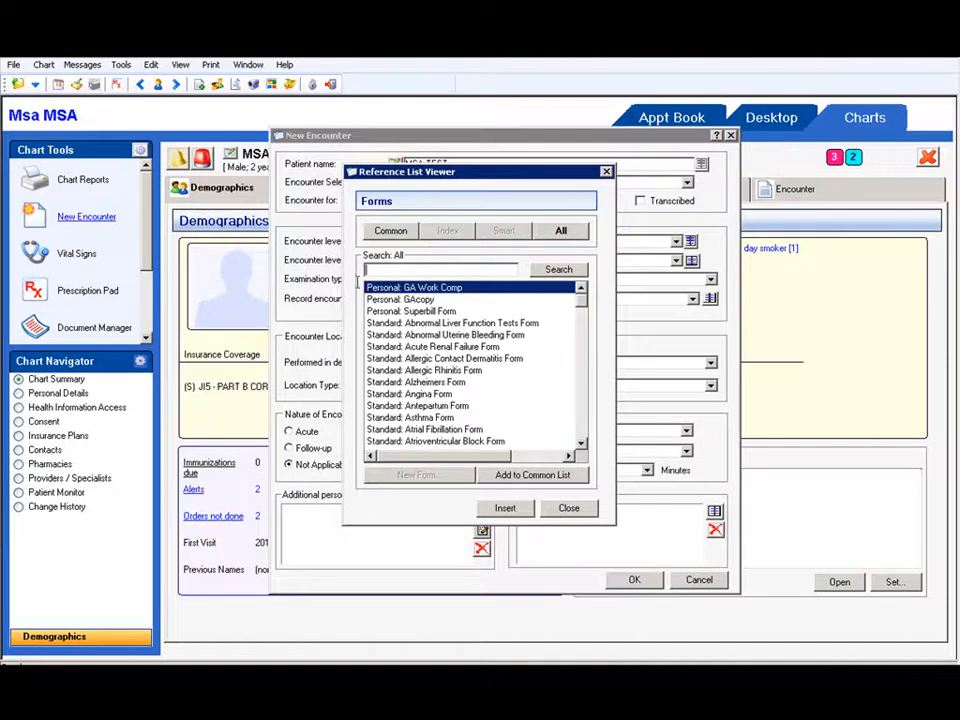
Step: Insert the personal GAcopy form into the new encounter and create the encounter
{"action": "left_click", "coordinate": [430, 300]}
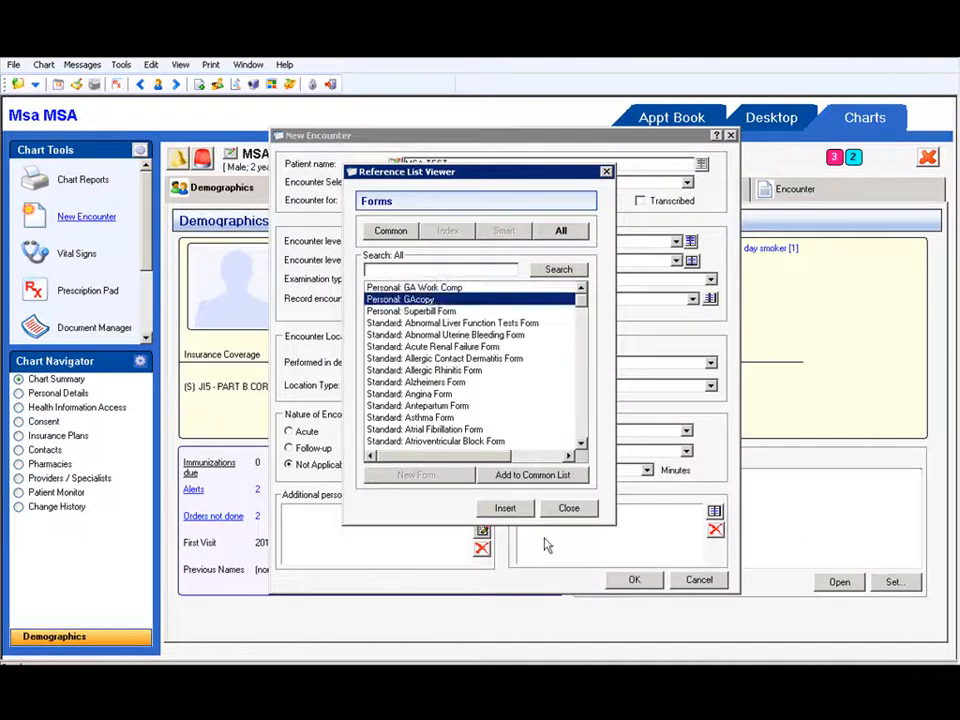
{"action": "left_click", "coordinate": [508, 508]}
{"action": "left_click", "coordinate": [624, 580]}
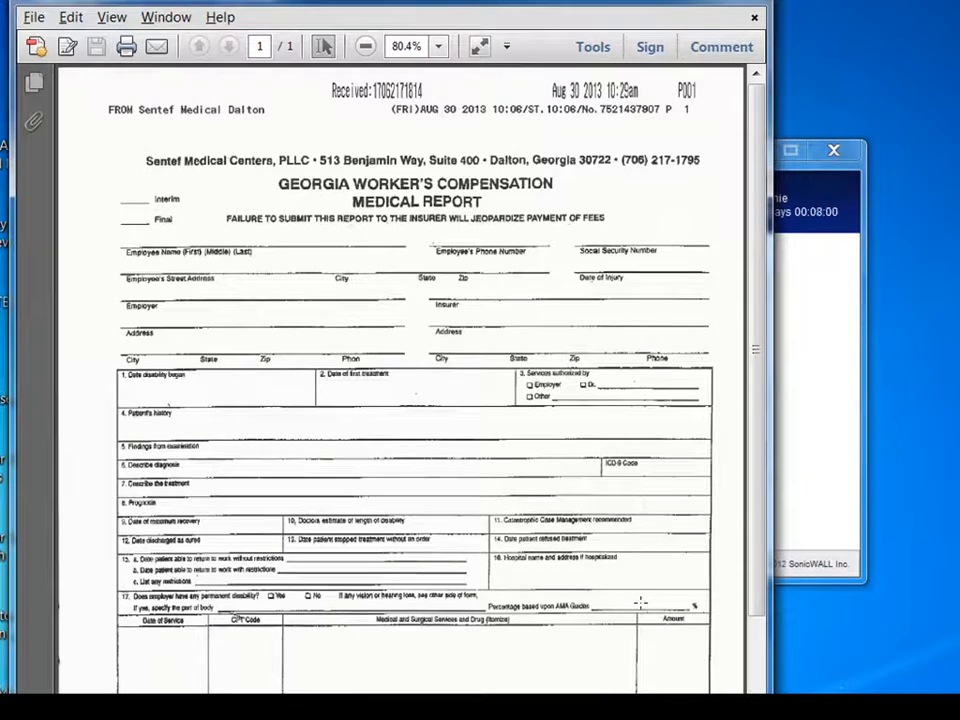
Step: Compare the scanned Georgia Worker's Compensation Medical Report with the electronic form from the header to the signature section
{"action": "left_click_drag", "start_coordinate": [760, 457], "coordinate": [771, 608]}
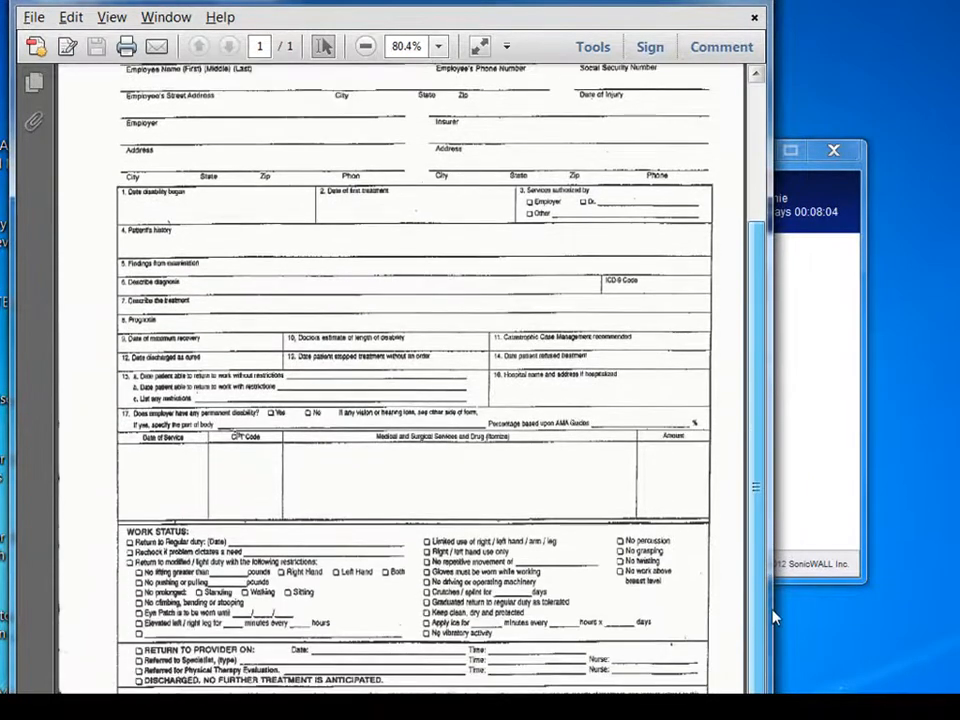
{"action": "key", "text": "super"}
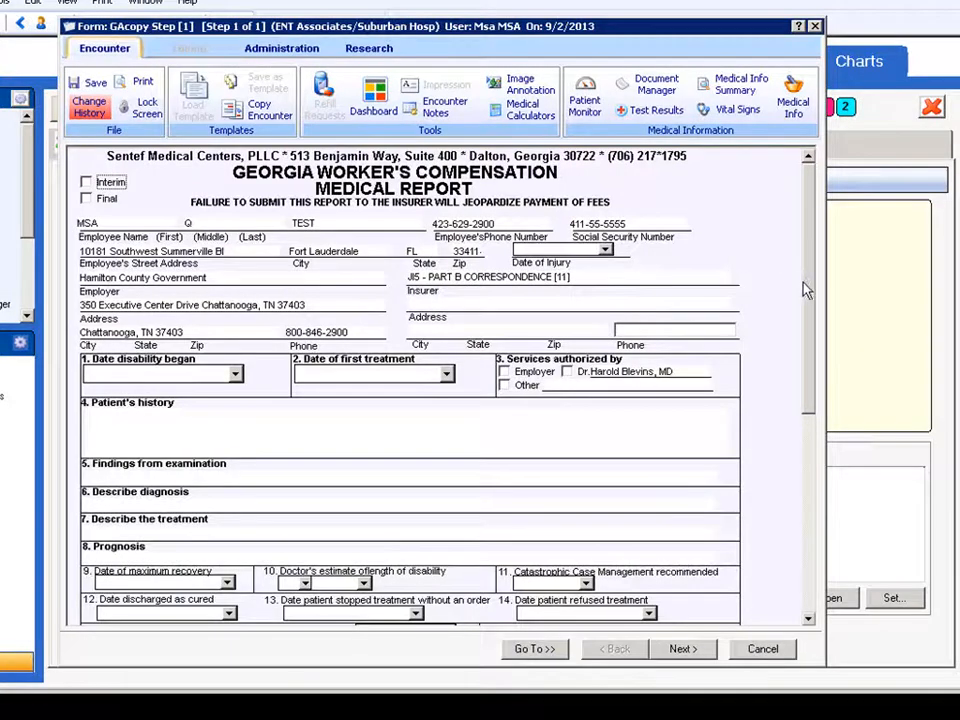
{"action": "left_click_drag", "start_coordinate": [814, 296], "coordinate": [815, 504]}
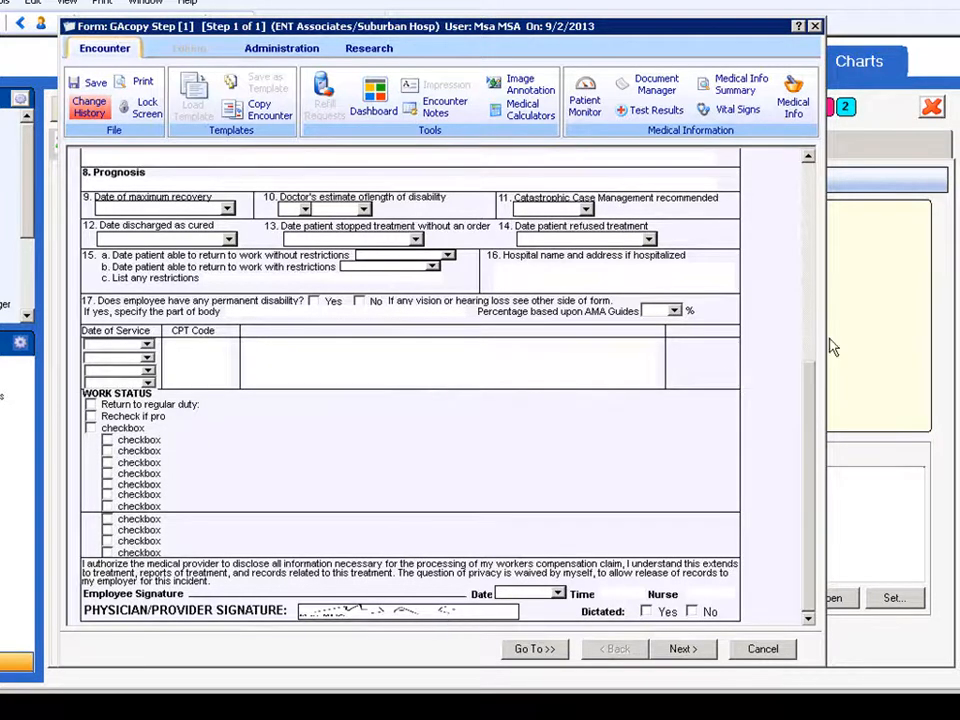
{"action": "left_click", "coordinate": [811, 208]}
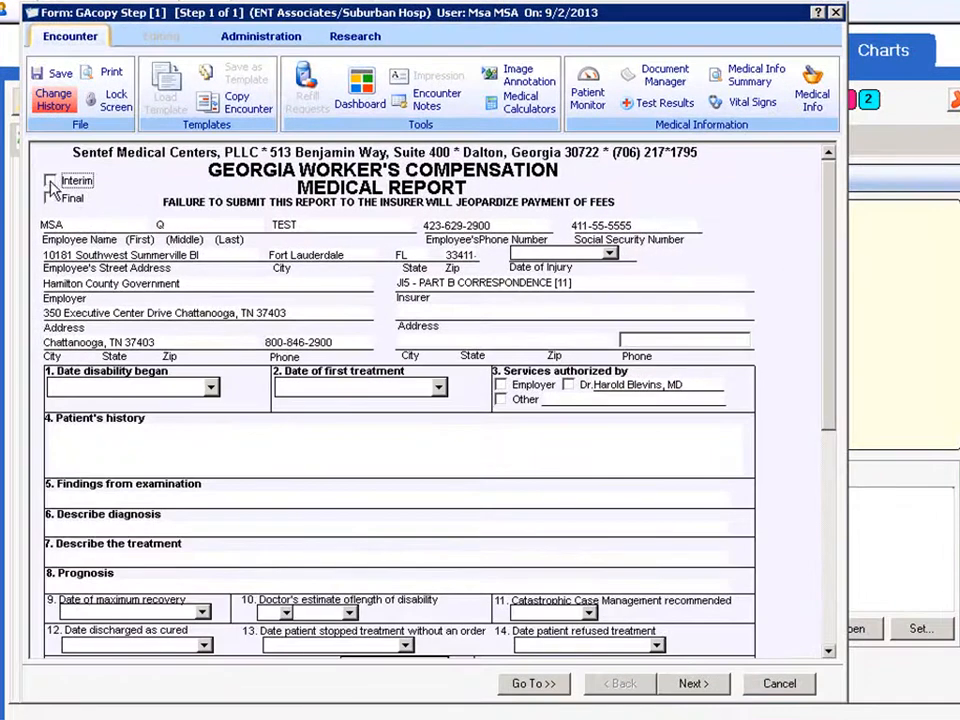
Step: Mark the report as Interim and set the date of injury to Feb 5, 2013
{"action": "left_click", "coordinate": [607, 254]}
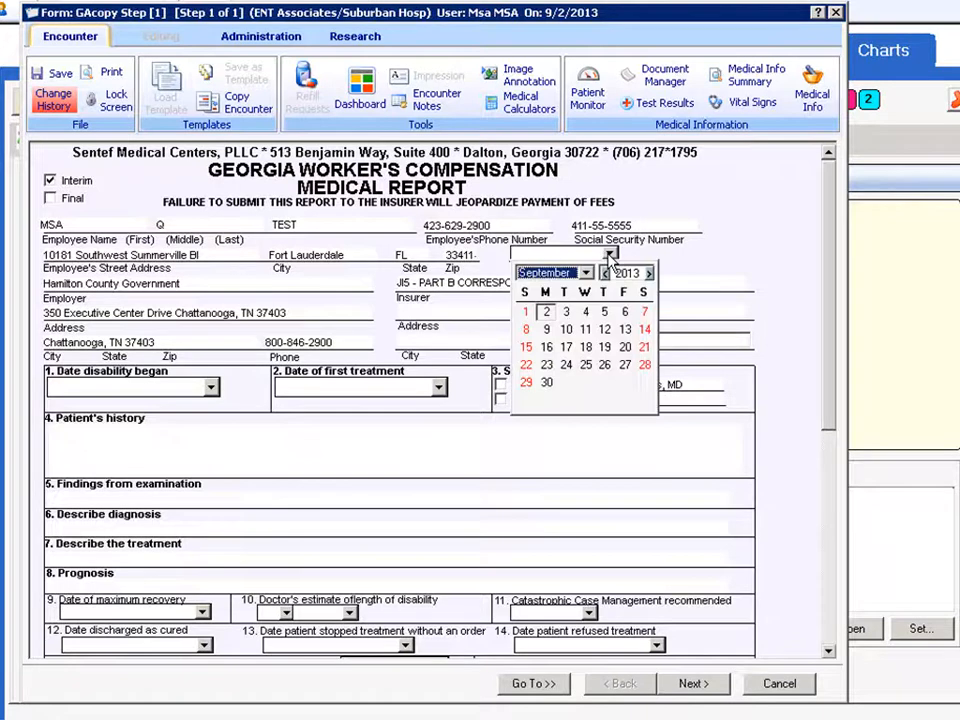
{"action": "left_click", "coordinate": [555, 273]}
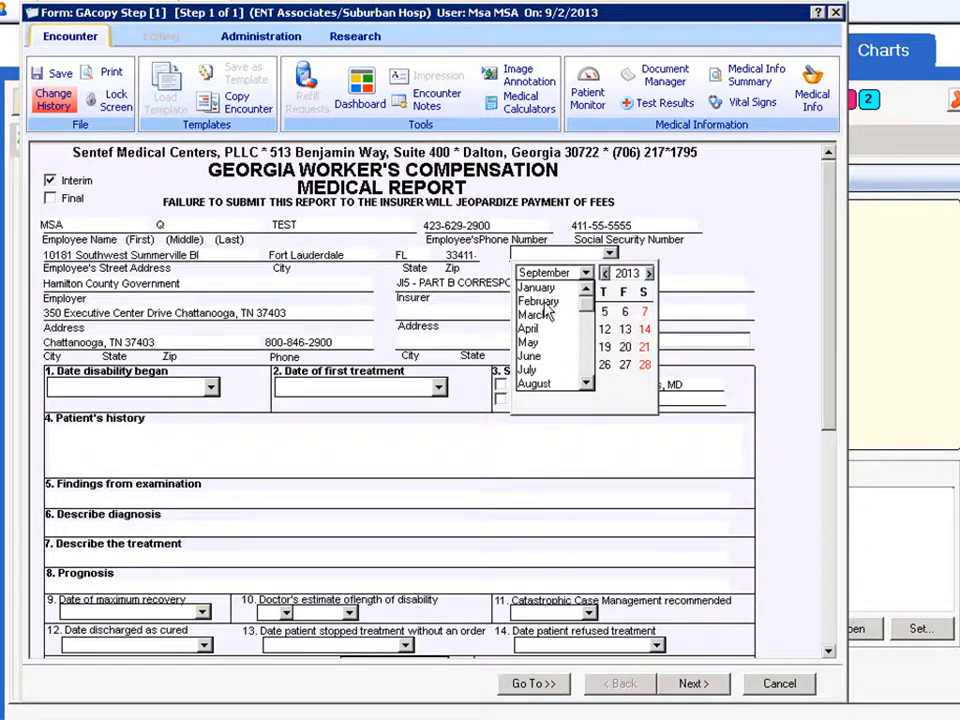
{"action": "left_click", "coordinate": [541, 302]}
{"action": "left_click", "coordinate": [564, 329]}
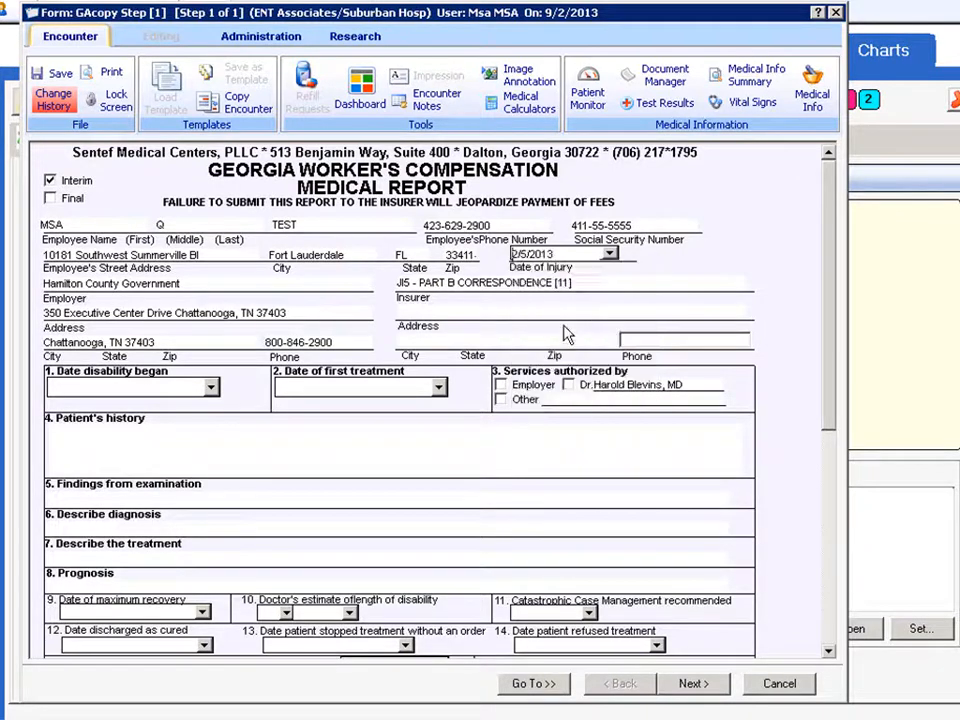
Step: Set the date disability began to Apr 2, 2013 and mark the services as authorized by the doctor
{"action": "left_click", "coordinate": [212, 388]}
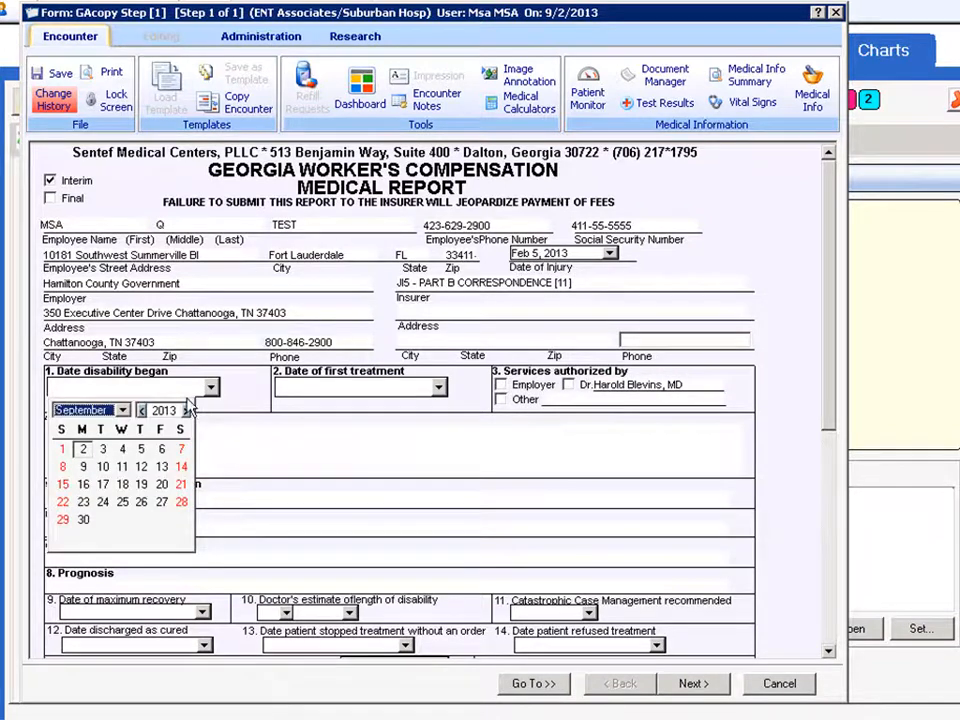
{"action": "left_click", "coordinate": [121, 411]}
{"action": "left_click", "coordinate": [64, 452]}
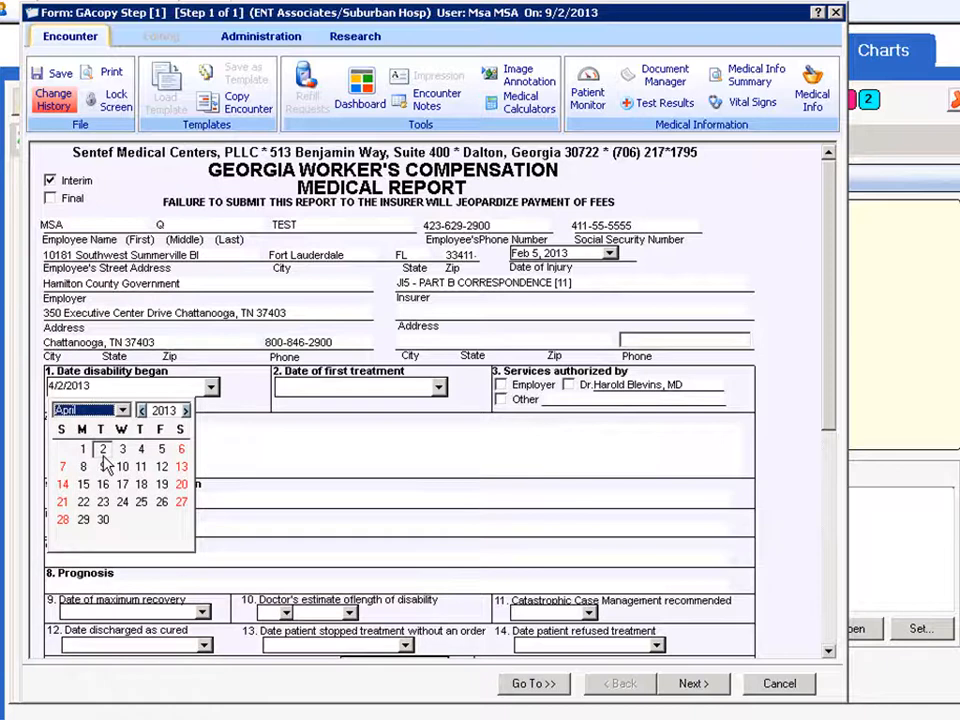
{"action": "left_click", "coordinate": [103, 452]}
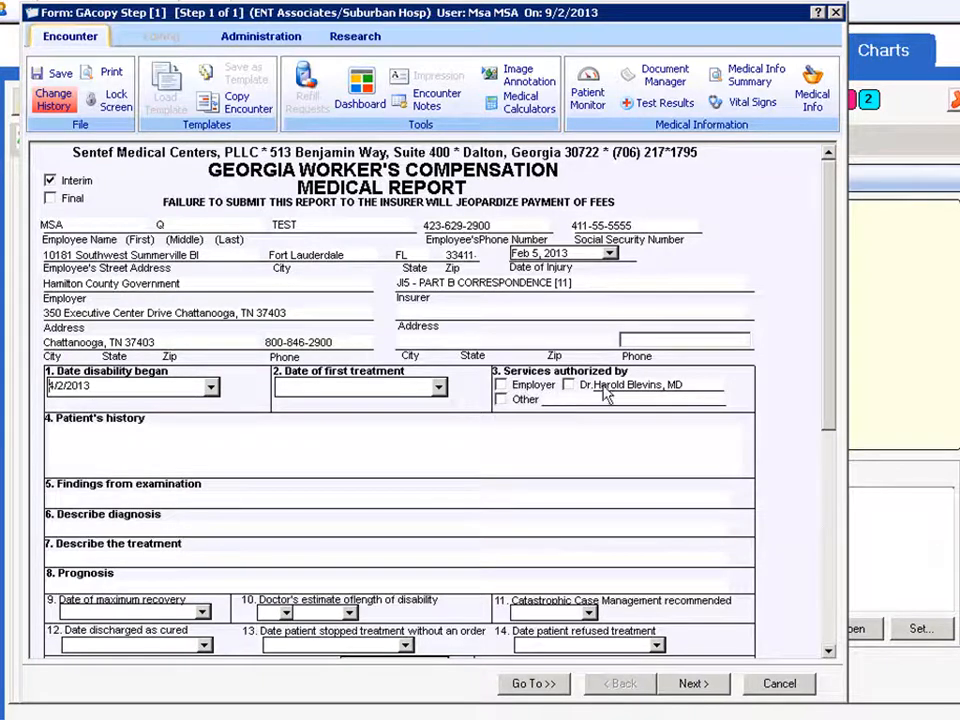
{"action": "left_click", "coordinate": [569, 385]}
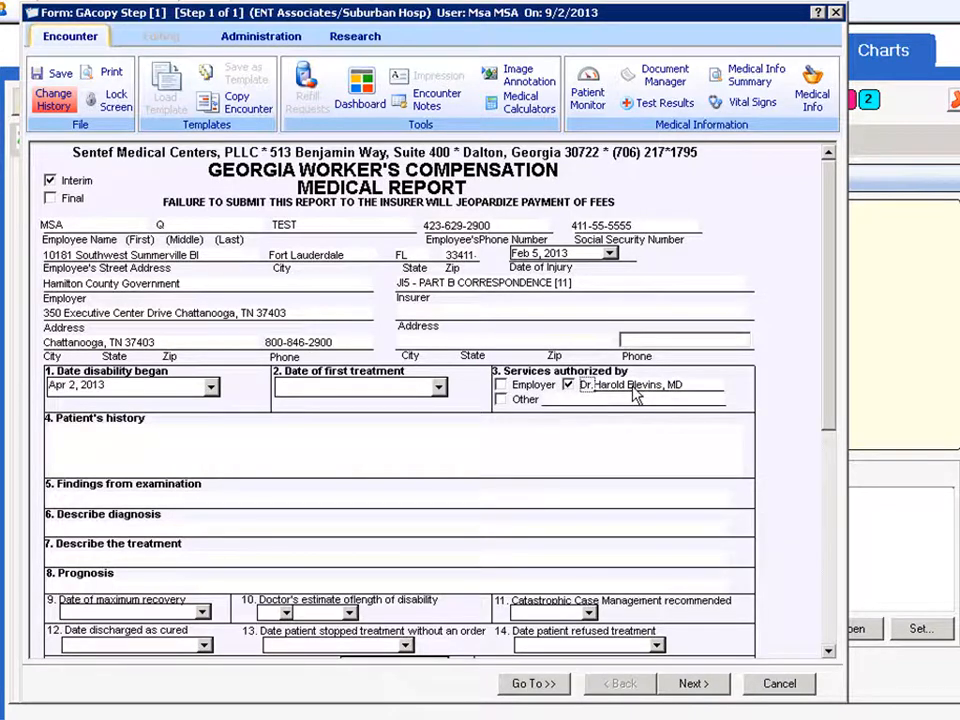
Step: Fill in the patient's history with "This field is text ---" followed by the lines "adad" and "adadad"
{"action": "left_click", "coordinate": [229, 433]}
{"action": "type", "text": "This field "}
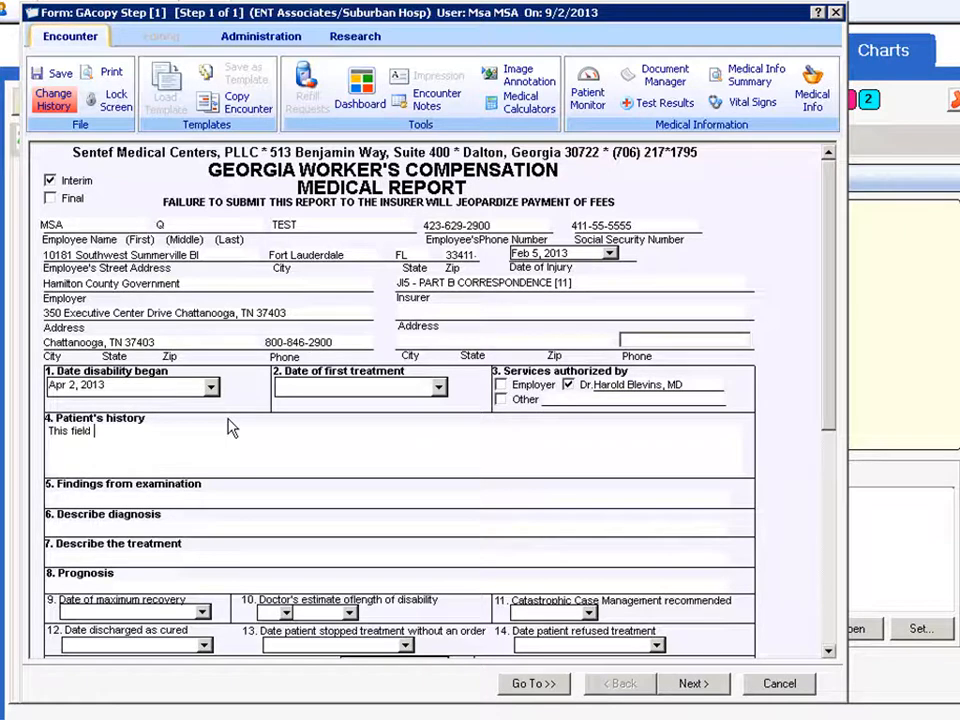
{"action": "type", "text": "is text --- "}
{"action": "type", "text": "adad "}
{"action": "type", "text": "adad"}
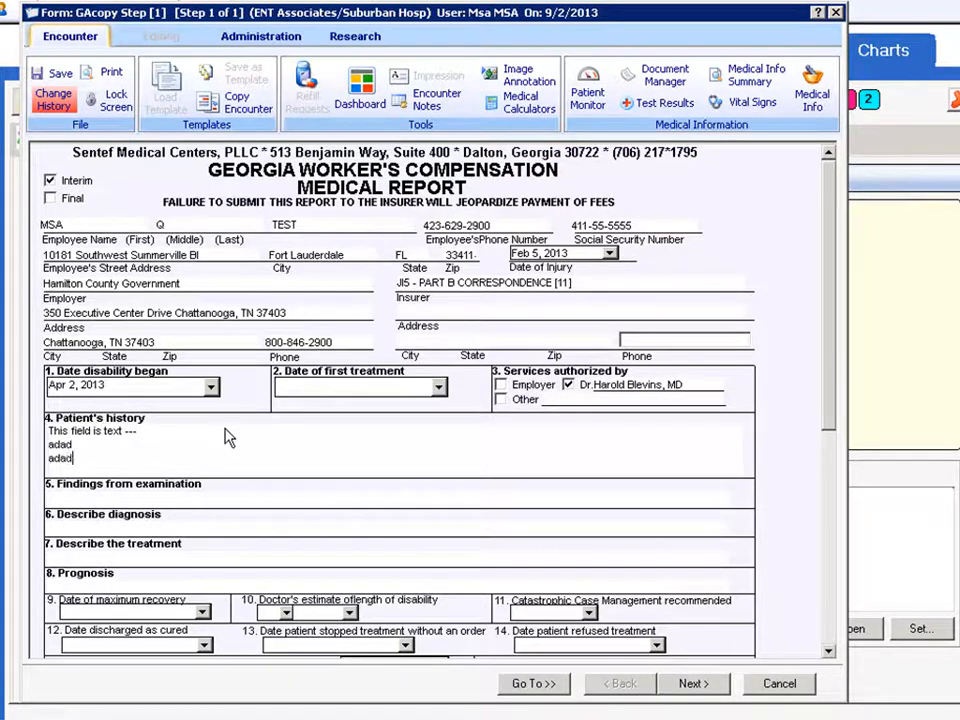
{"action": "type", "text": "ad"}
Step: Enter "asdjfjksadjfkasjdf" as the findings from examination and "sdfjasjdflk" as the diagnosis
{"action": "left_click", "coordinate": [228, 505]}
{"action": "type", "text": "asdjfjksadjfkasjd"}
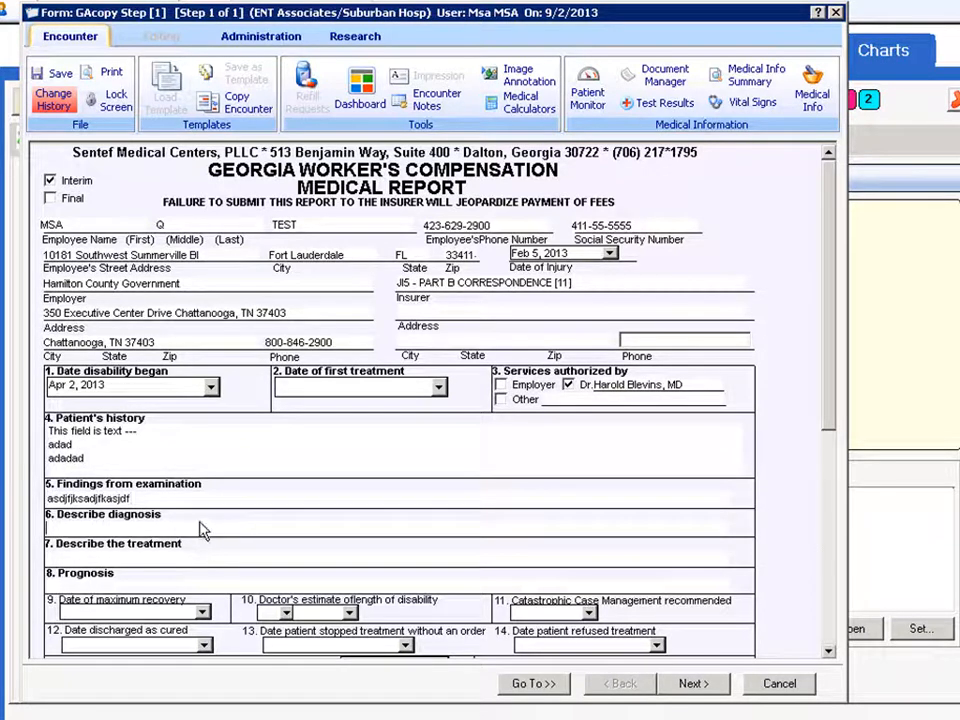
{"action": "type", "text": "sdfjasjdflk"}
Step: Enter "asdfasdfasdf" as the treatment description and "asdfasdfsdf" as the prognosis
{"action": "left_click", "coordinate": [165, 565]}
{"action": "type", "text": "asdfasdfasdf"}
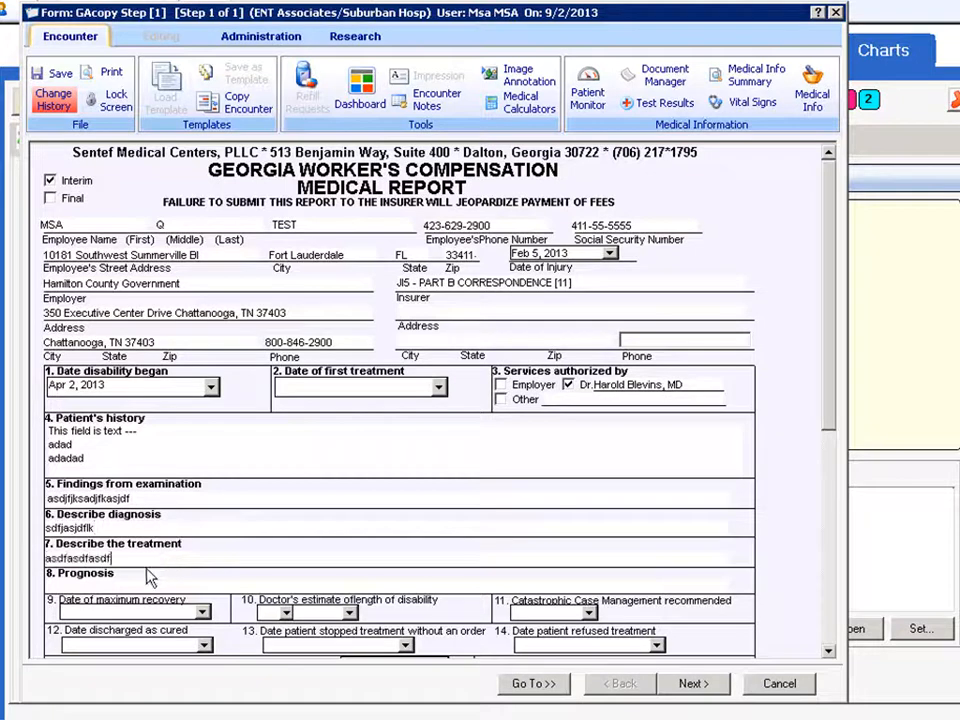
{"action": "type", "text": "asdfasdfsdf"}
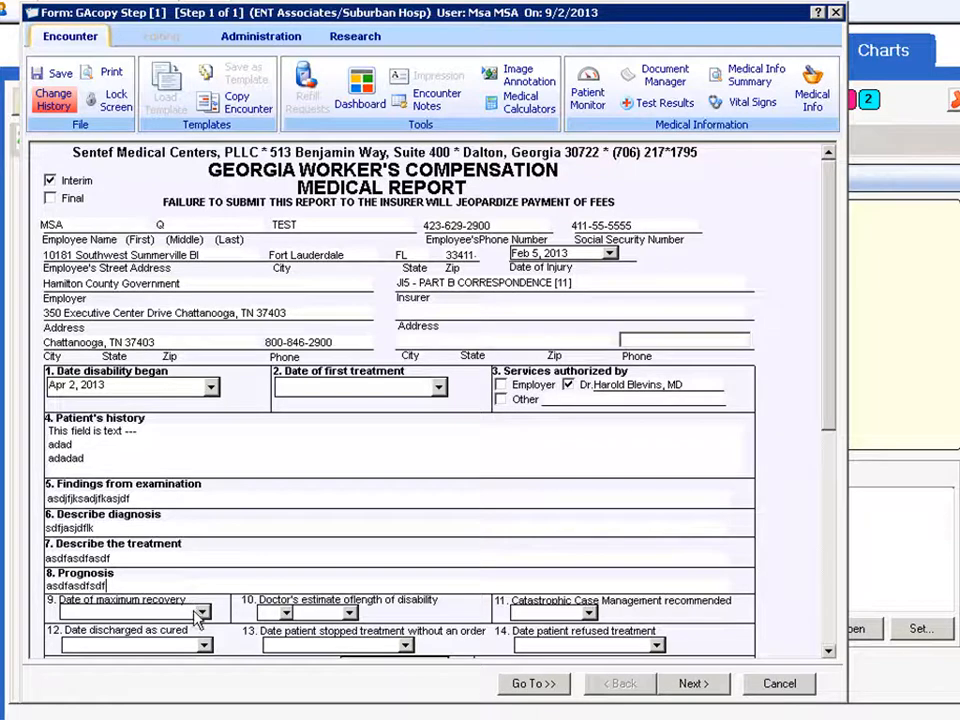
Step: Set the doctor's estimate of the length of disability to 5 Month(s)
{"action": "left_click", "coordinate": [287, 613]}
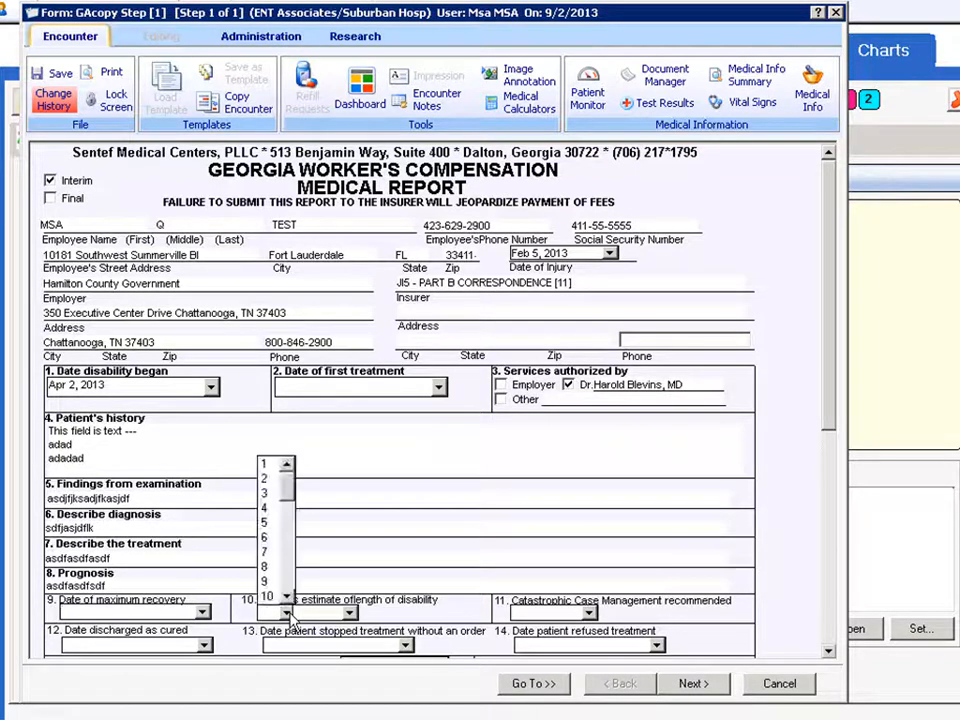
{"action": "left_click", "coordinate": [265, 523]}
{"action": "left_click", "coordinate": [349, 613]}
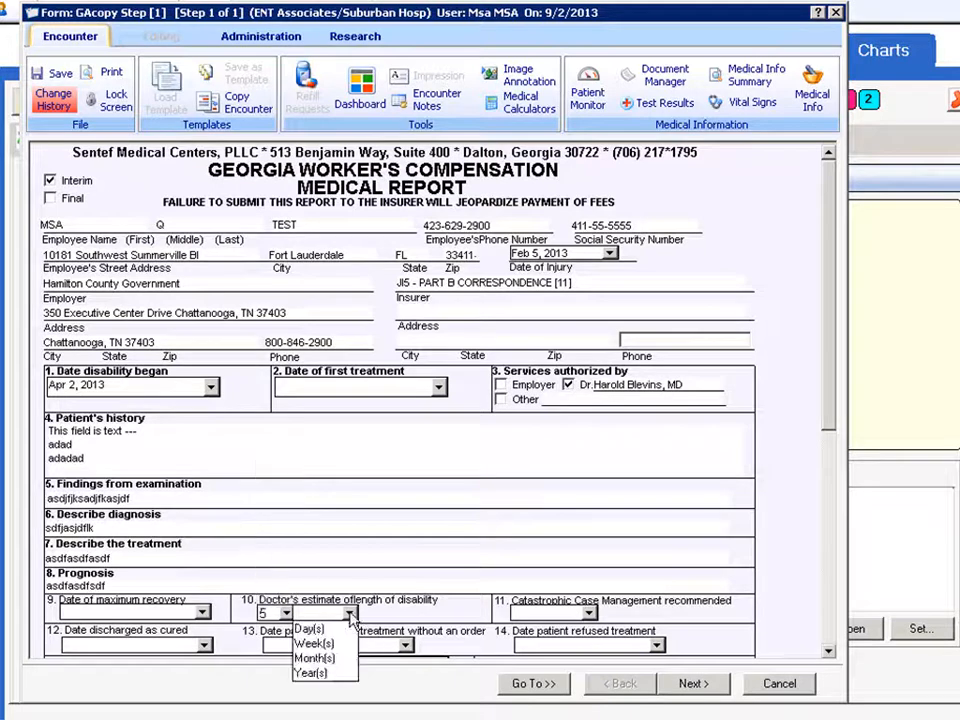
{"action": "left_click", "coordinate": [326, 660]}
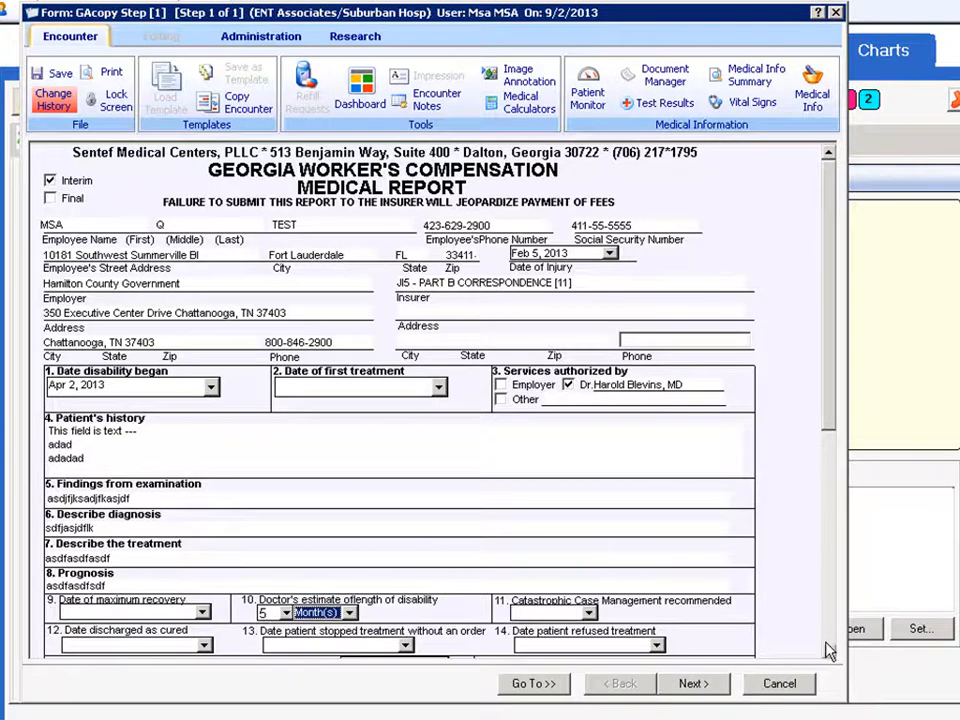
Step: Set Catastrophic Case Management recommended to Yes
{"action": "scroll", "coordinate": [826, 648], "scroll_direction": "down", "scroll_amount": 3}
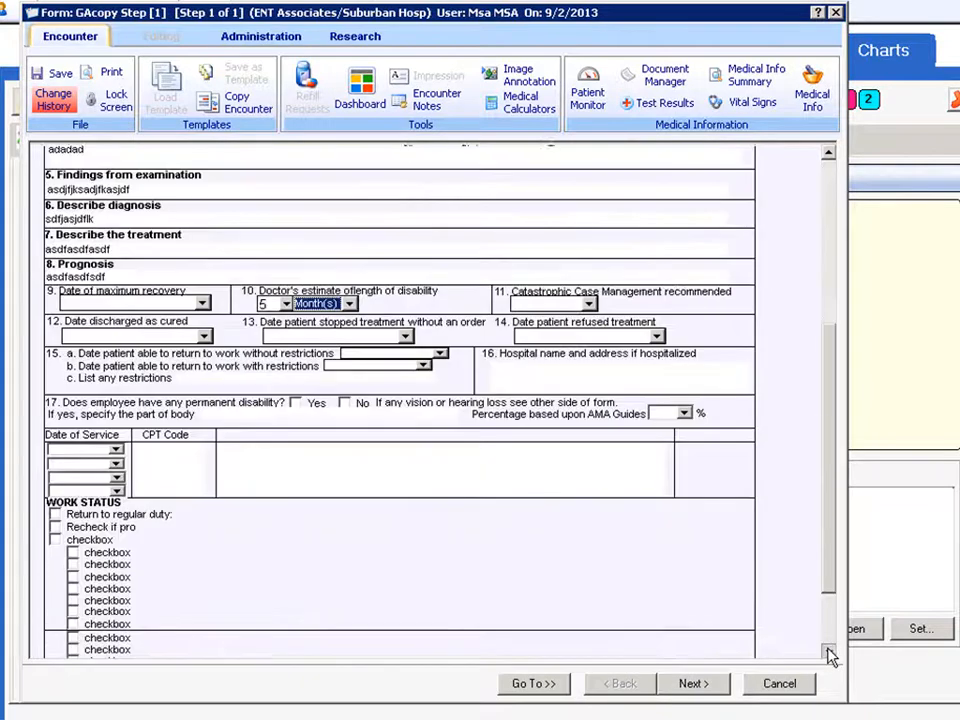
{"action": "left_click", "coordinate": [592, 305]}
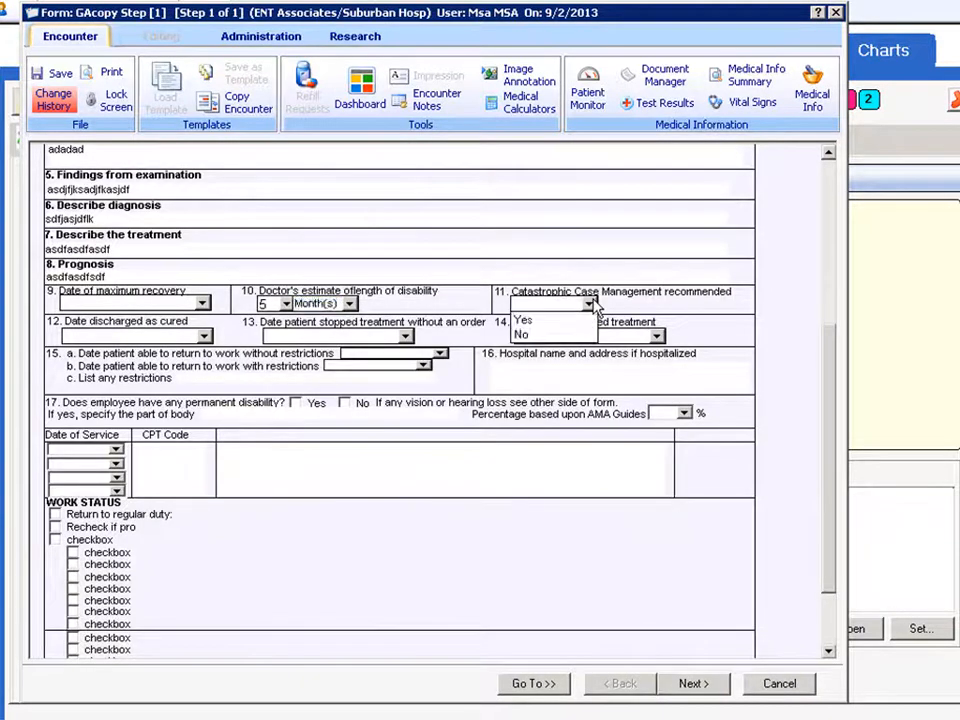
{"action": "left_click", "coordinate": [543, 309]}
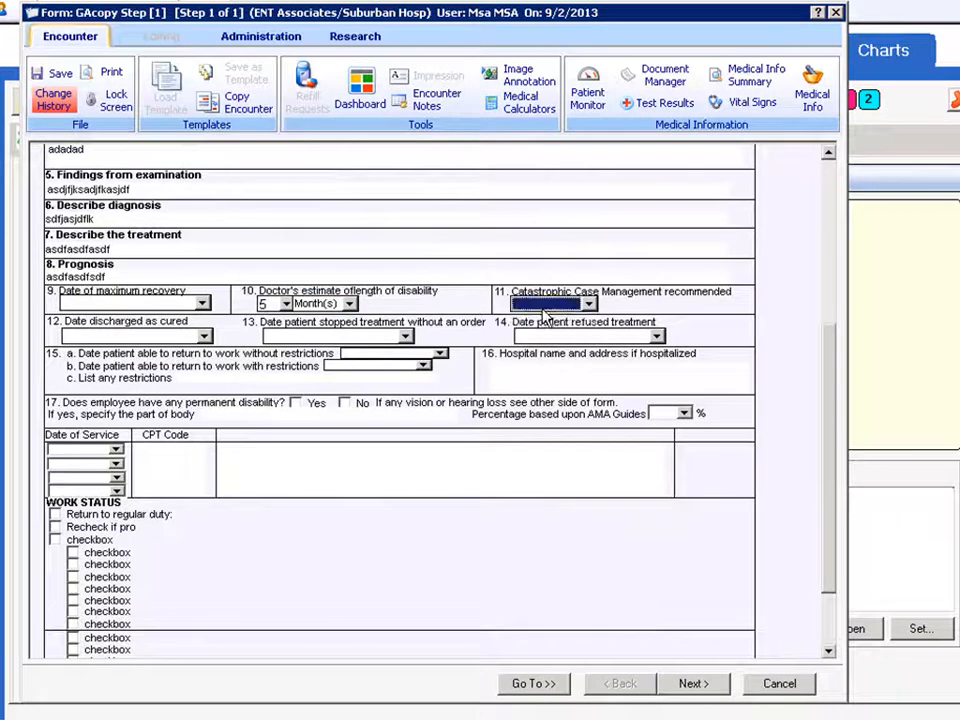
{"action": "left_click", "coordinate": [541, 308]}
{"action": "left_click", "coordinate": [535, 322]}
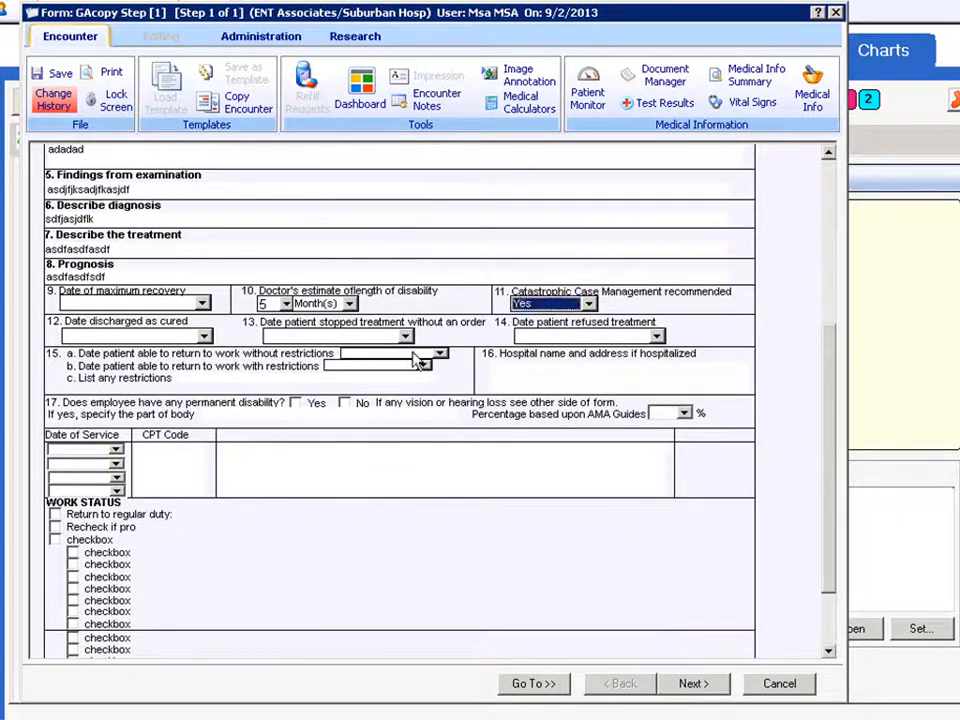
{"action": "left_click", "coordinate": [204, 337]}
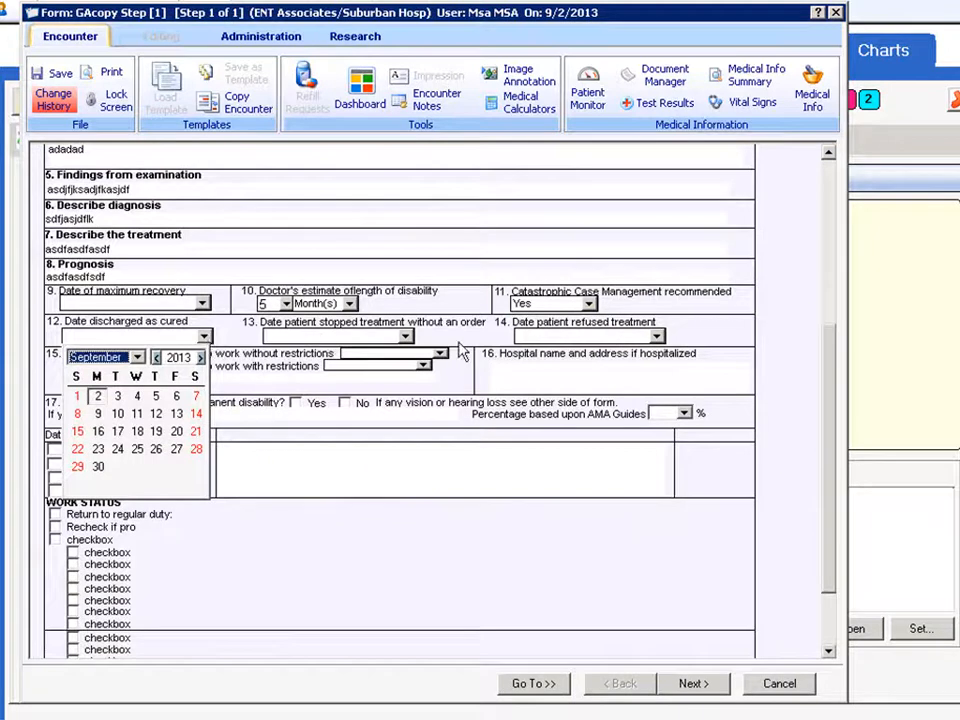
{"action": "left_click", "coordinate": [580, 373]}
{"action": "left_click", "coordinate": [440, 354]}
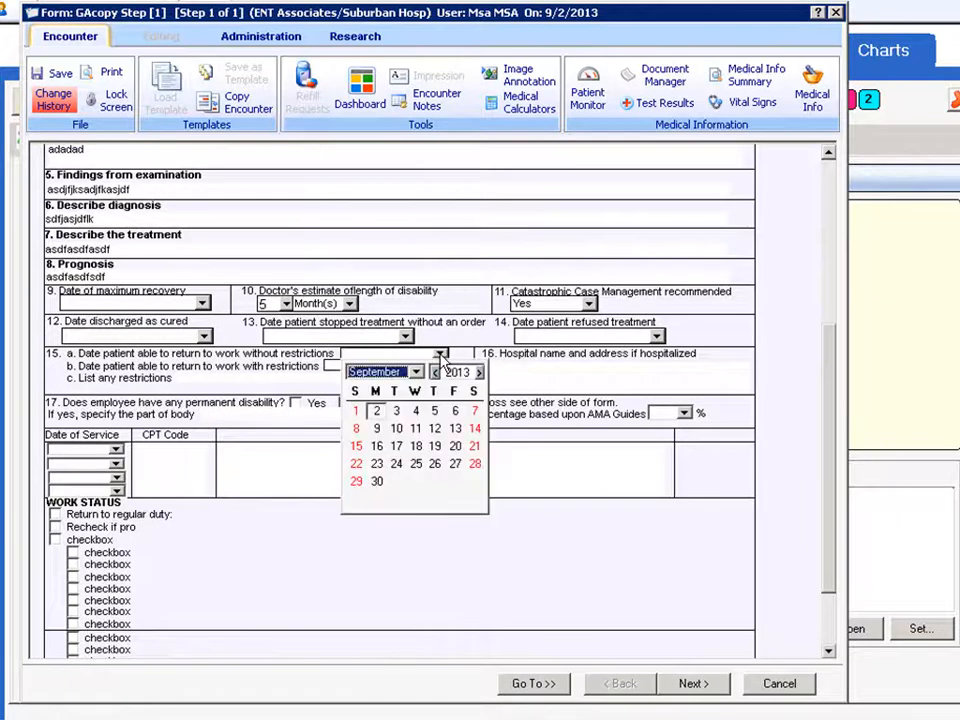
{"action": "left_click", "coordinate": [271, 382]}
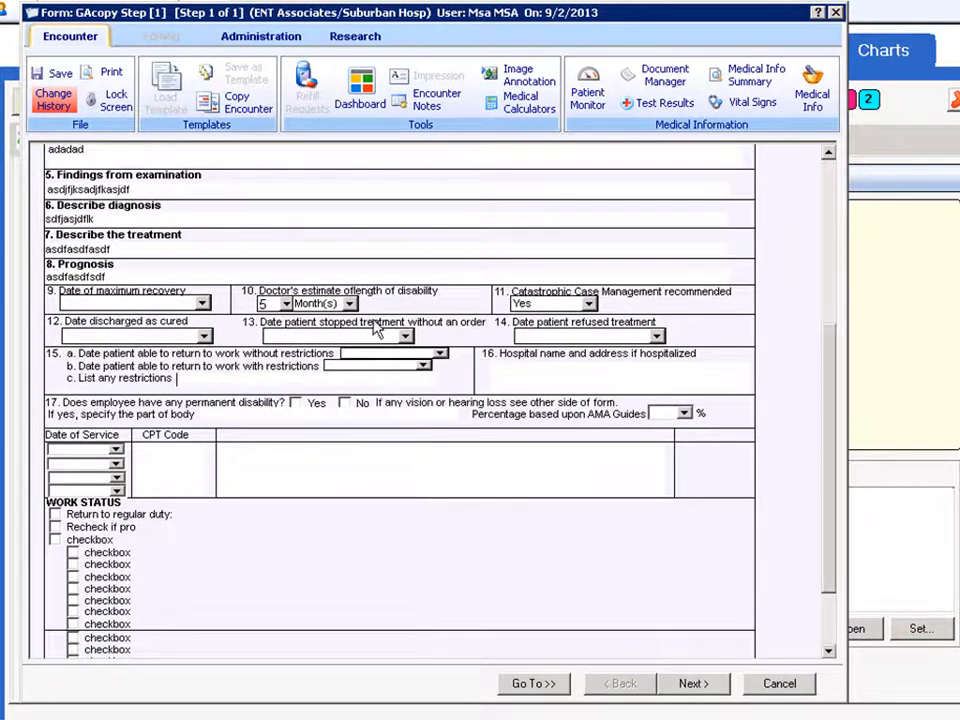
Step: Set the date able to return to work with restrictions to Sep 2, 2013 and list the restriction "no bending"
{"action": "left_click", "coordinate": [396, 365]}
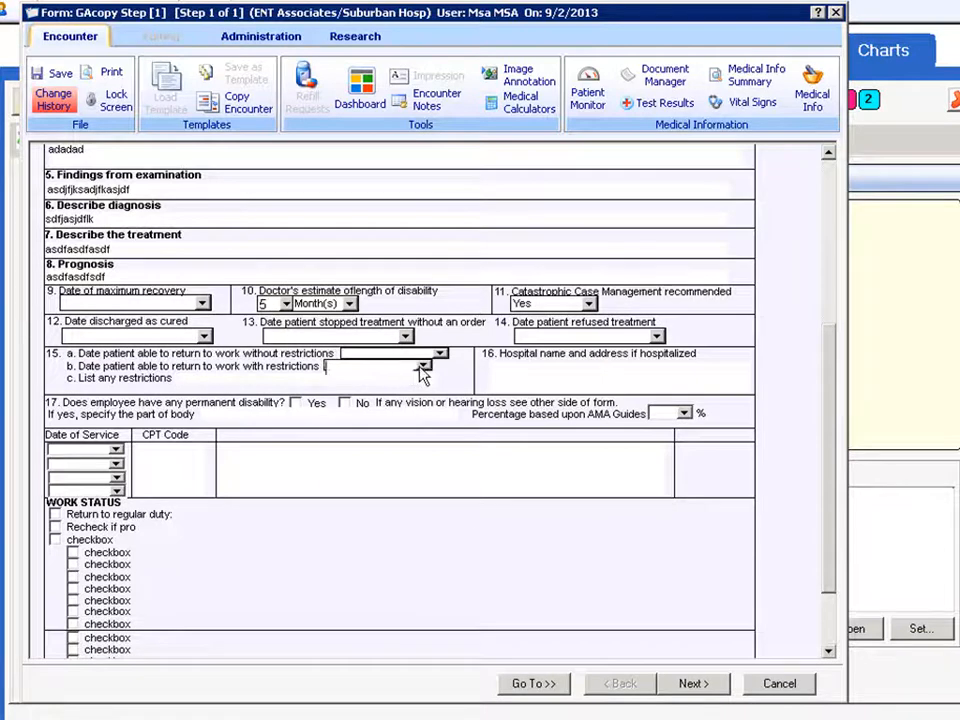
{"action": "left_click", "coordinate": [424, 366]}
{"action": "left_click", "coordinate": [363, 423]}
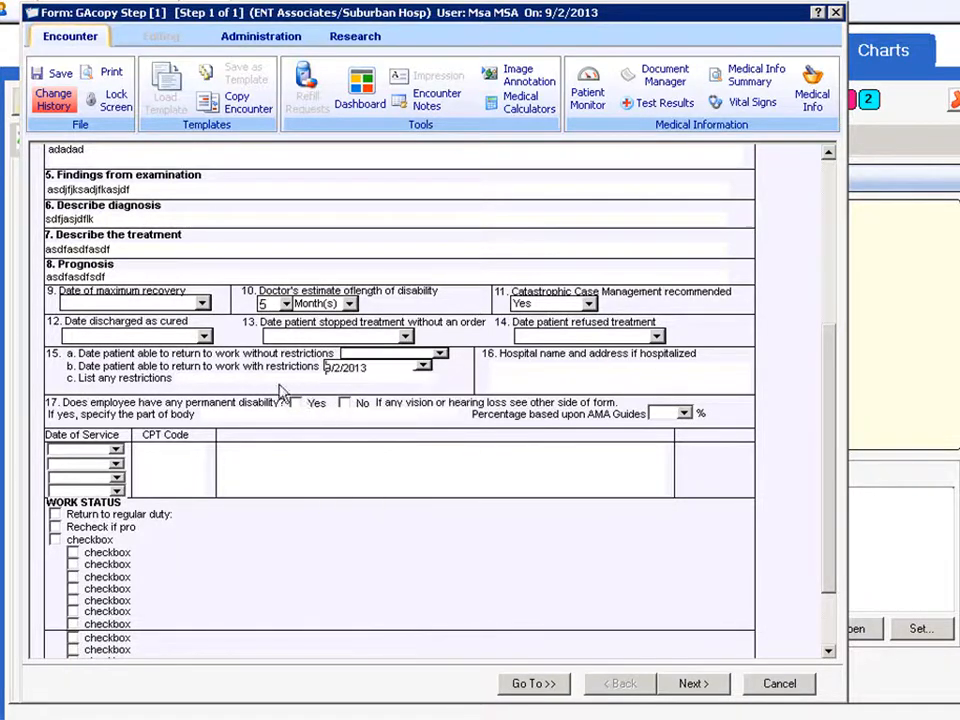
{"action": "left_click", "coordinate": [220, 381]}
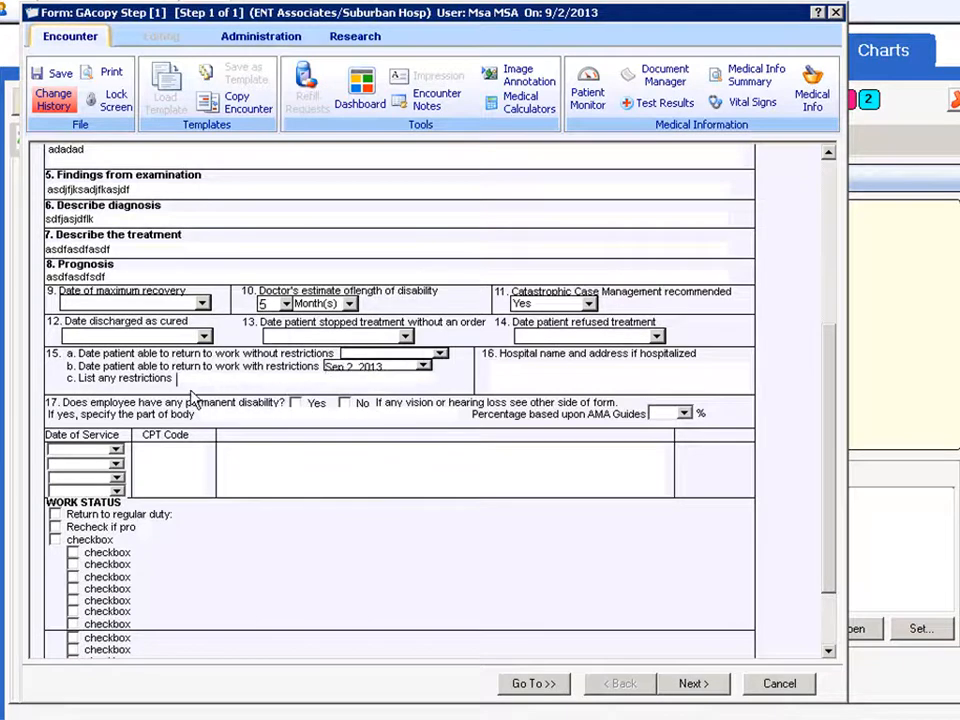
{"action": "type", "text": "no bending"}
Step: Specify "knee left" as the disabled part of the body and set the percentage based upon AMA Guides to 7
{"action": "left_click", "coordinate": [547, 376]}
{"action": "type", "text": "ee left"}
{"action": "left_click", "coordinate": [684, 414]}
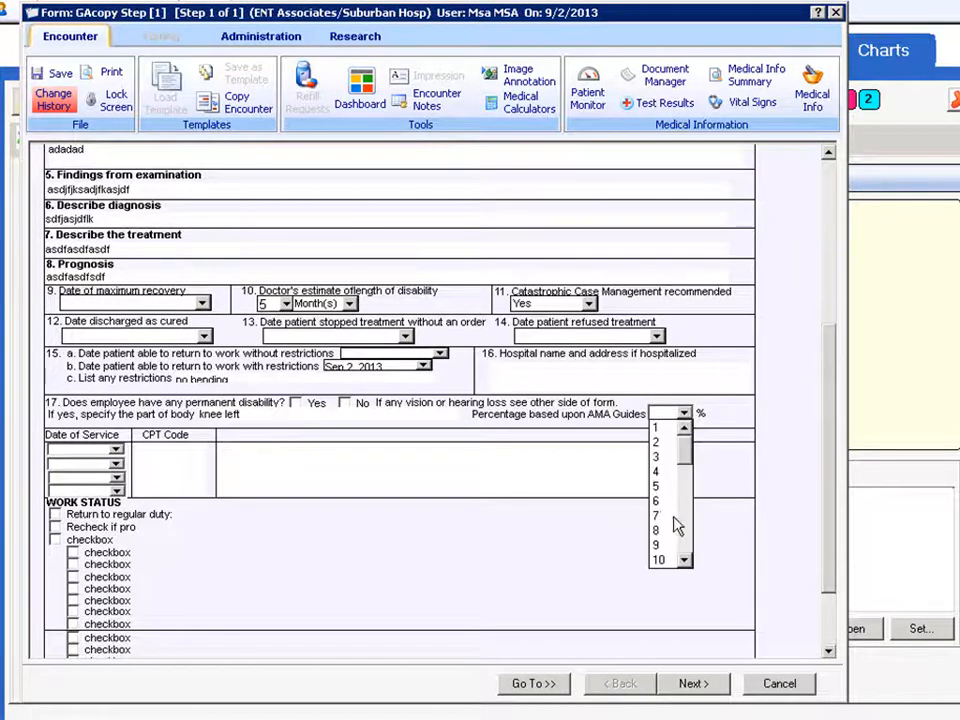
{"action": "scroll", "coordinate": [686, 520], "scroll_direction": "down", "scroll_amount": 3}
{"action": "scroll", "coordinate": [688, 545], "scroll_direction": "down", "scroll_amount": 7}
{"action": "scroll", "coordinate": [686, 450], "scroll_direction": "up", "scroll_amount": 8}
{"action": "scroll", "coordinate": [686, 444], "scroll_direction": "up", "scroll_amount": 5}
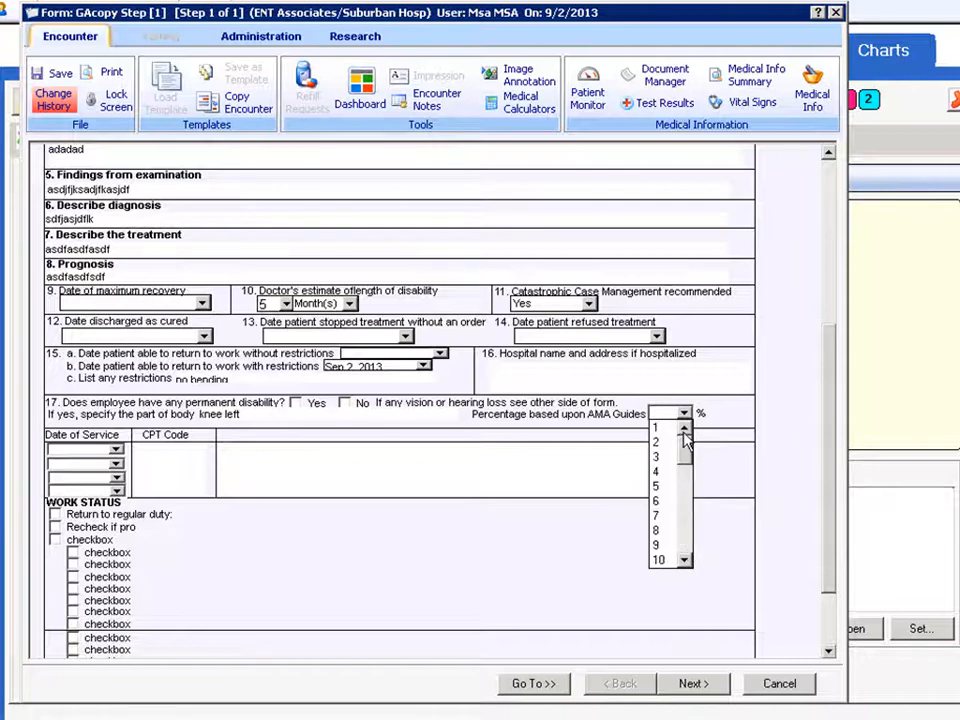
{"action": "left_click", "coordinate": [670, 516]}
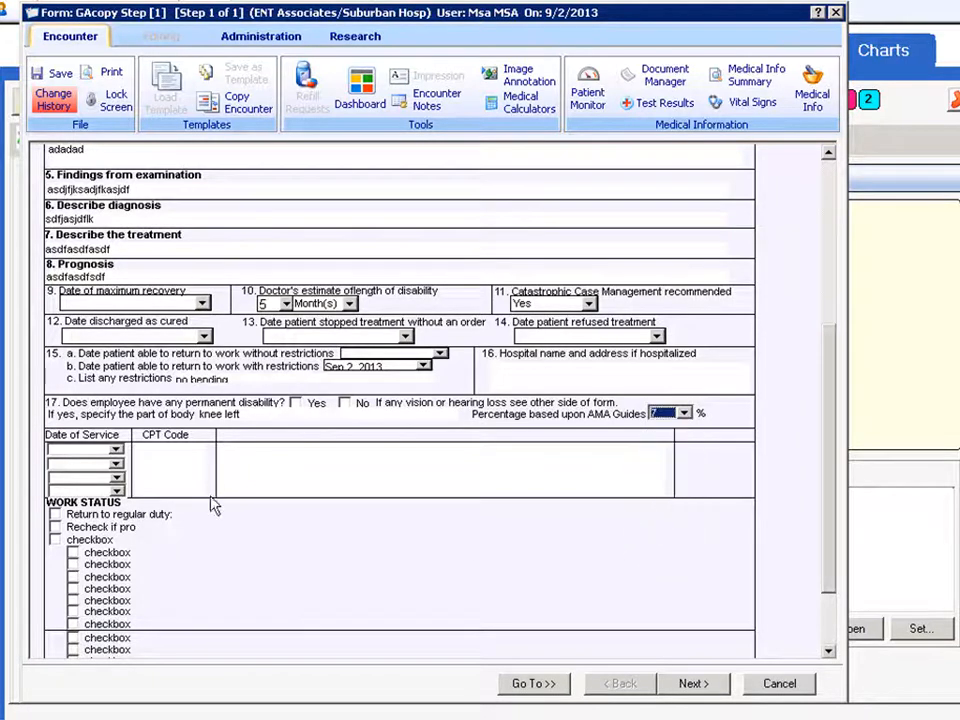
Step: Review the CPT code, work status and signature sections at the end of the form
{"action": "left_click", "coordinate": [158, 456]}
{"action": "left_click", "coordinate": [828, 612]}
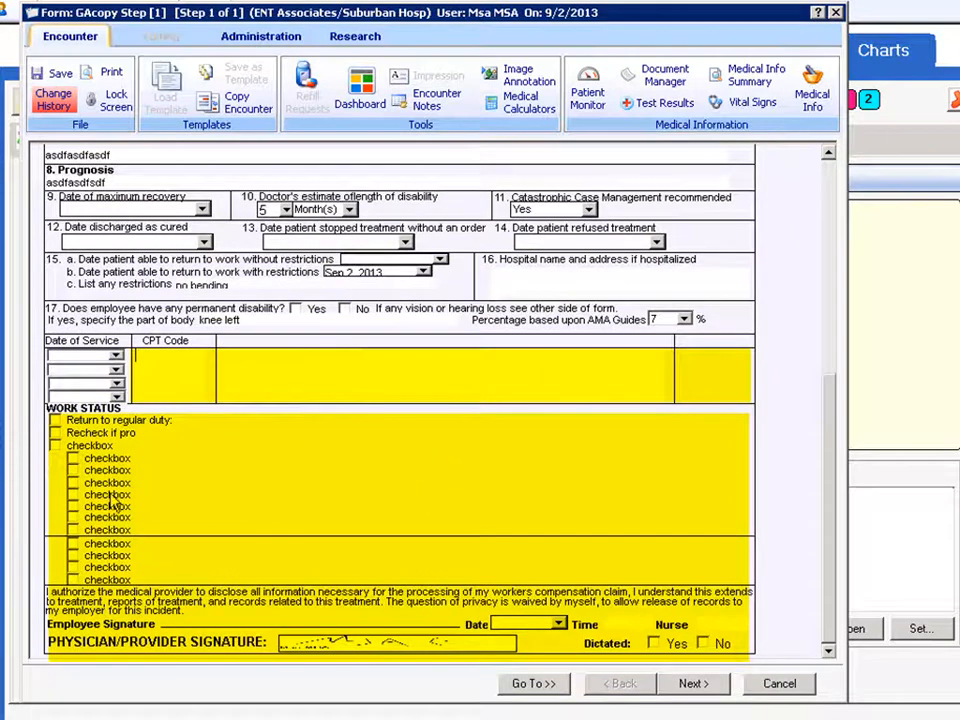
Step: Mark the work status as Return to regular duty, set the time to 8:00am and enter the nurse's name
{"action": "left_click", "coordinate": [54, 421]}
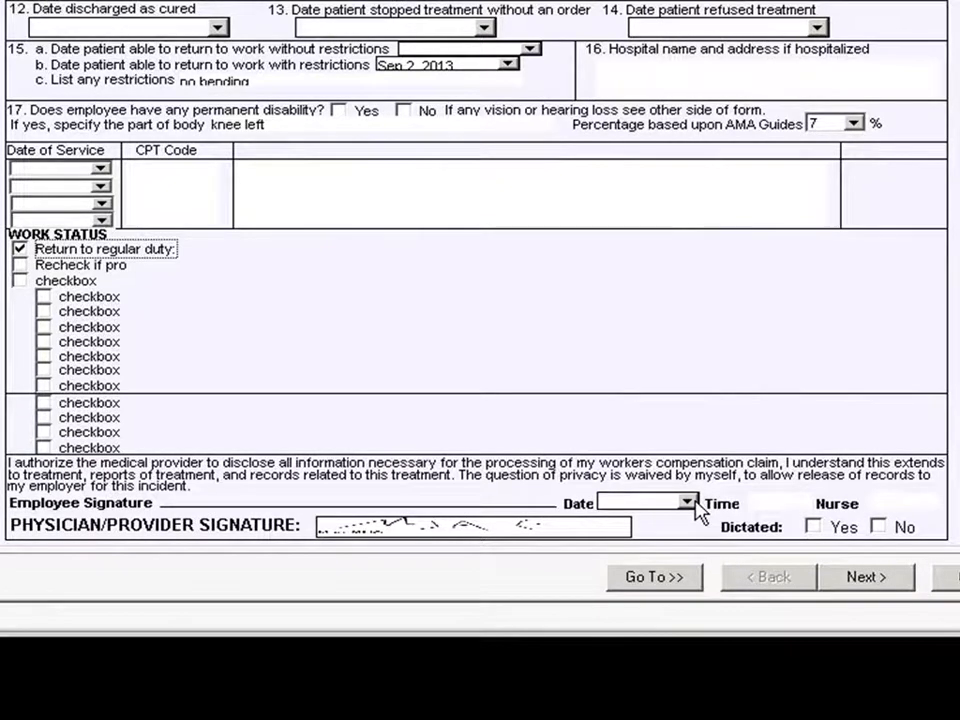
{"action": "left_click", "coordinate": [770, 510]}
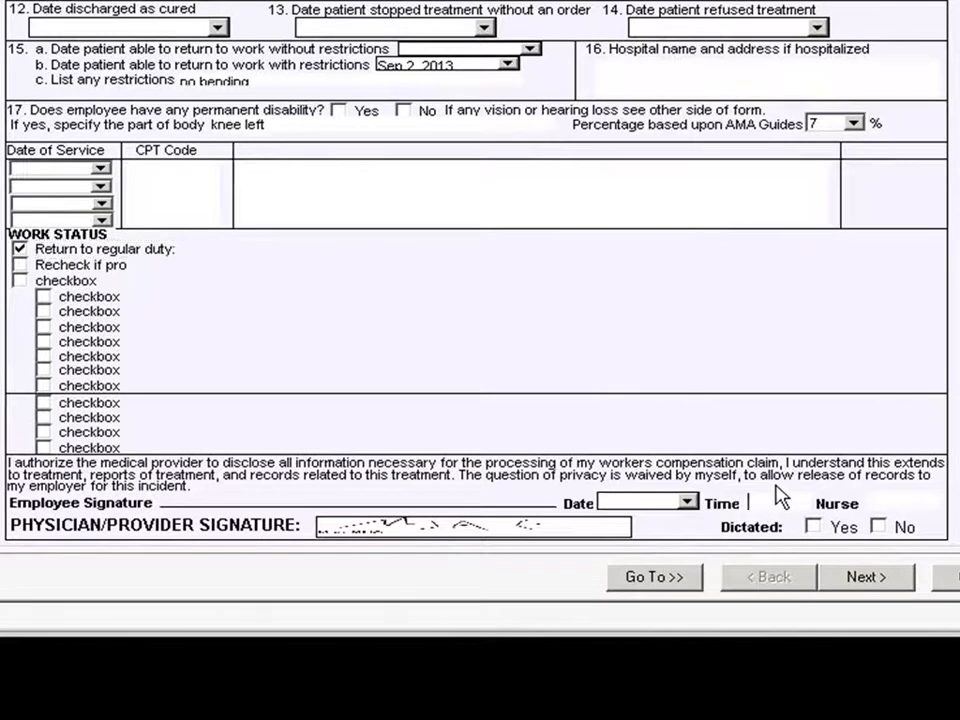
{"action": "type", "text": "8:00am"}
{"action": "left_click", "coordinate": [878, 504]}
{"action": "type", "text": "Ginnie"}
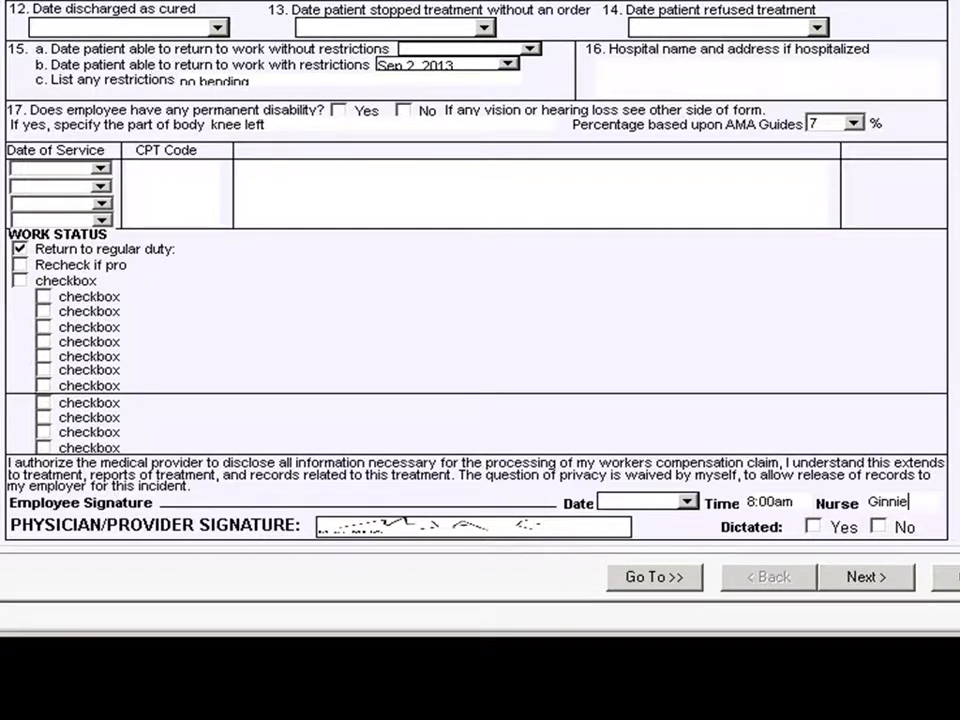
Step: Examine the employer name, address, city and phone fields, and the insurer name and address fields of the report
{"action": "scroll", "coordinate": [475, 275], "scroll_direction": "up", "scroll_amount": 5}
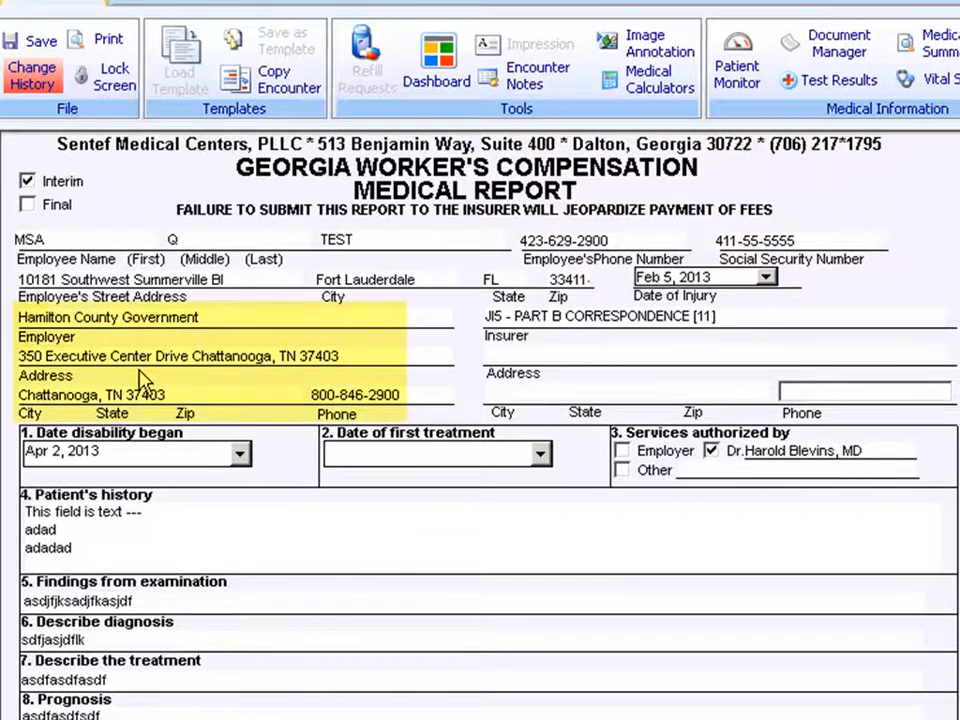
{"action": "left_click", "coordinate": [108, 323]}
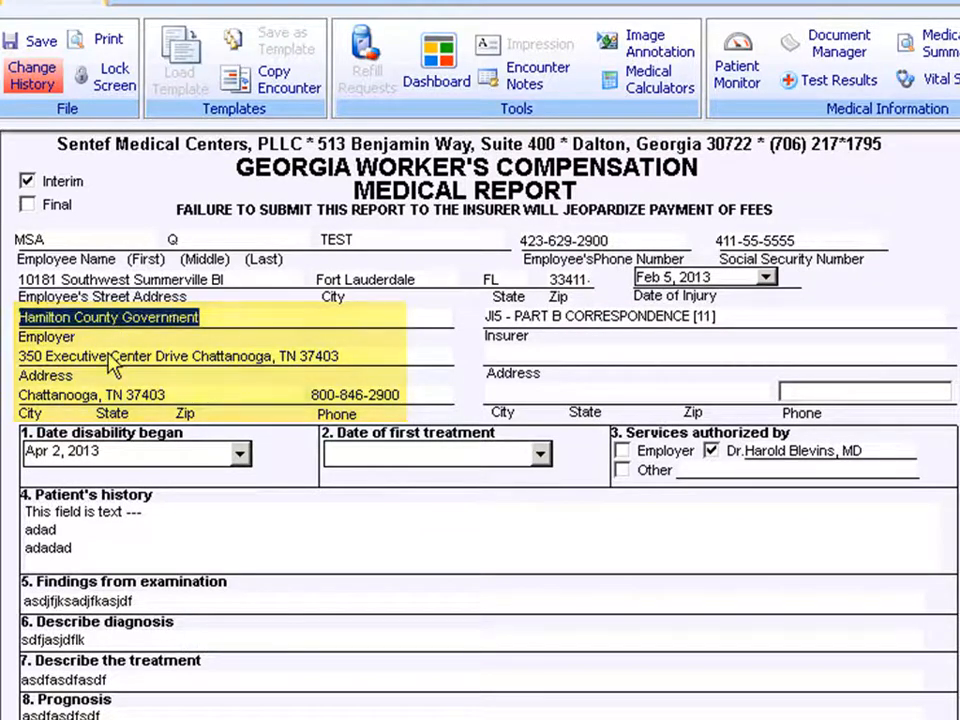
{"action": "left_click", "coordinate": [108, 352]}
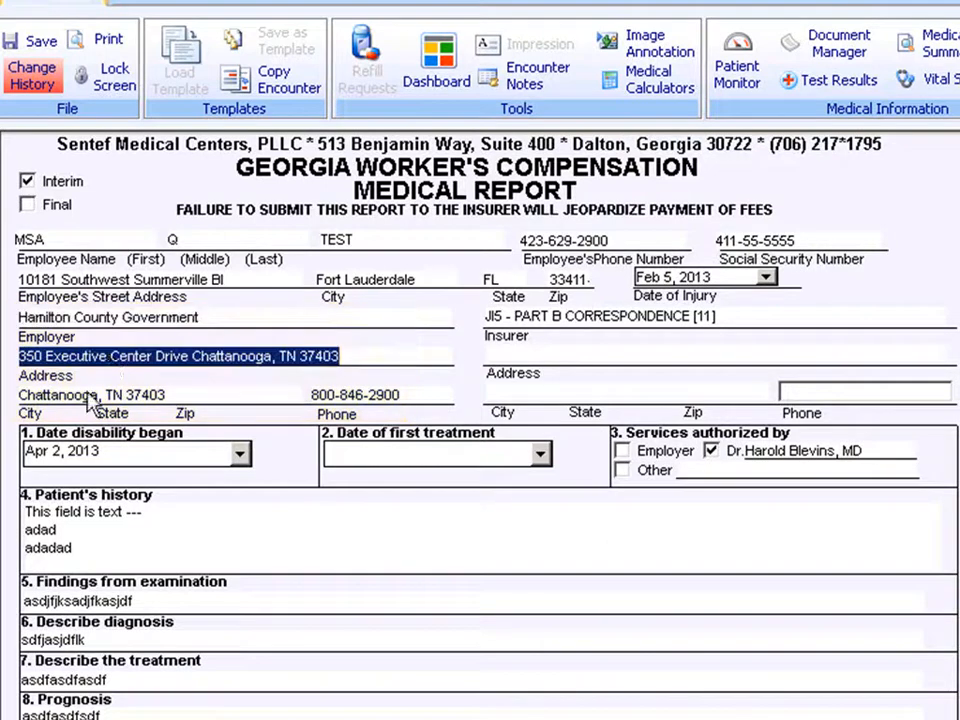
{"action": "left_click", "coordinate": [90, 398]}
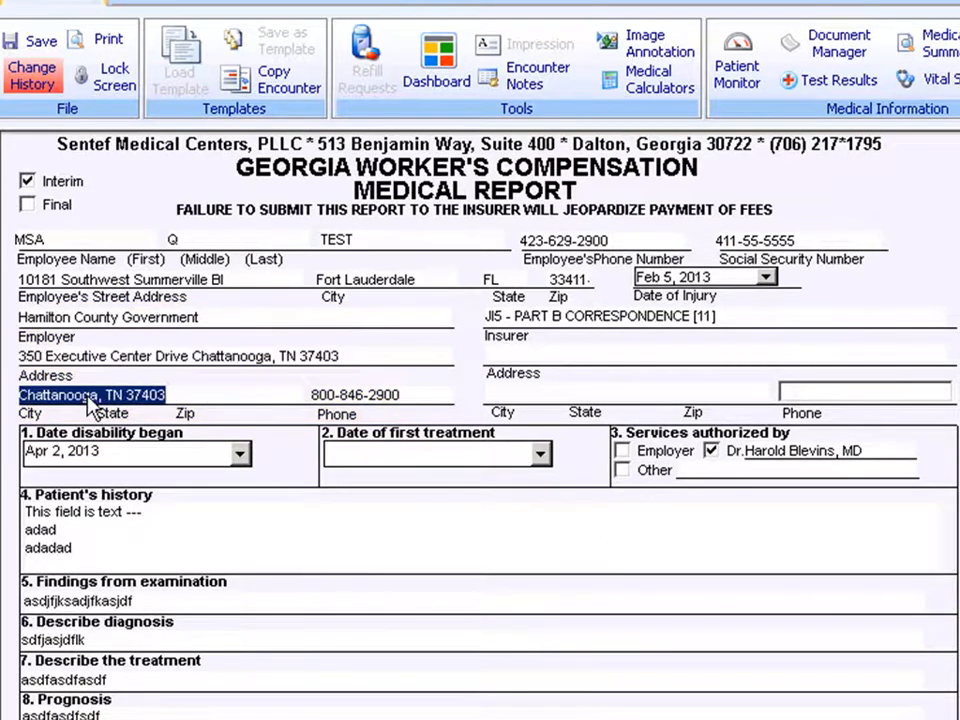
{"action": "left_click", "coordinate": [325, 398]}
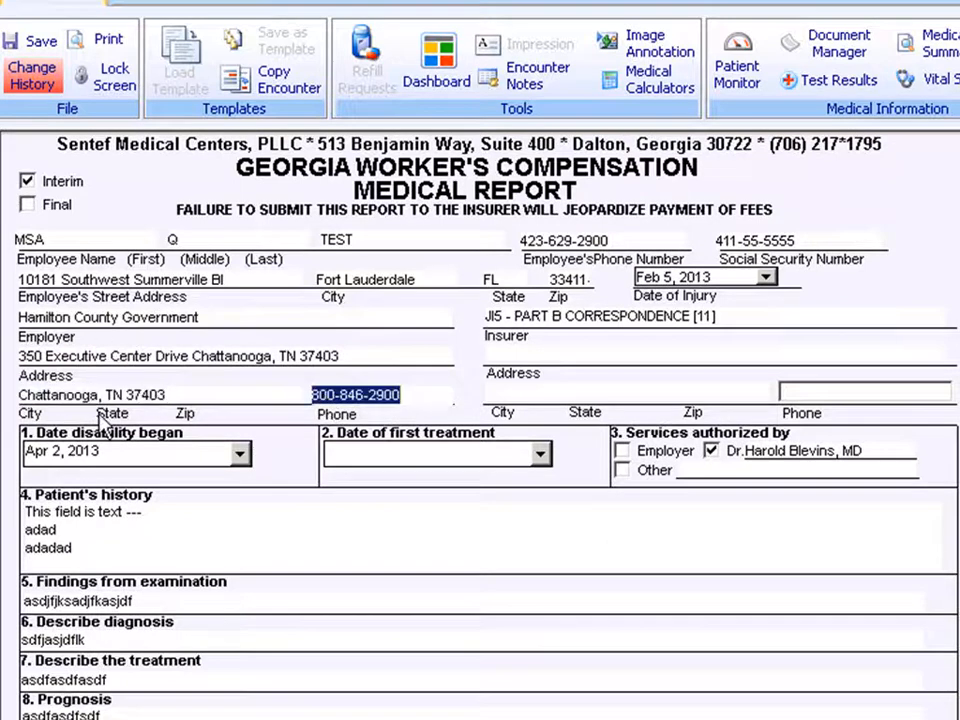
{"action": "left_click", "coordinate": [598, 326]}
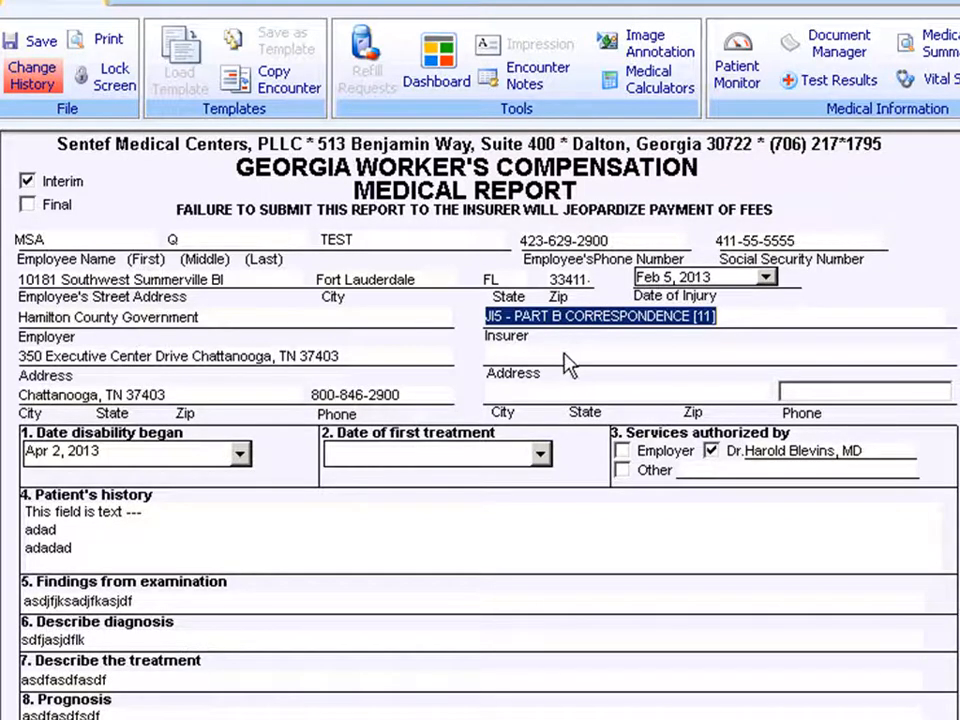
{"action": "left_click", "coordinate": [564, 353]}
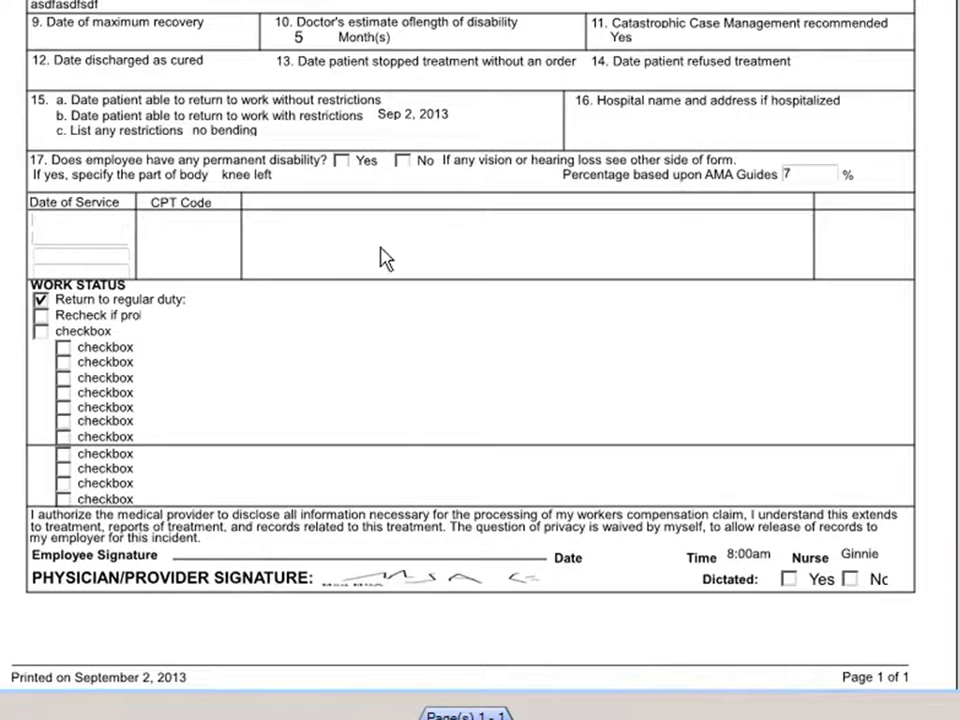
Step: Review the print preview of the completed medical report from its signature section back up to the employer details
{"action": "scroll", "coordinate": [470, 350], "scroll_direction": "up", "scroll_amount": 4}
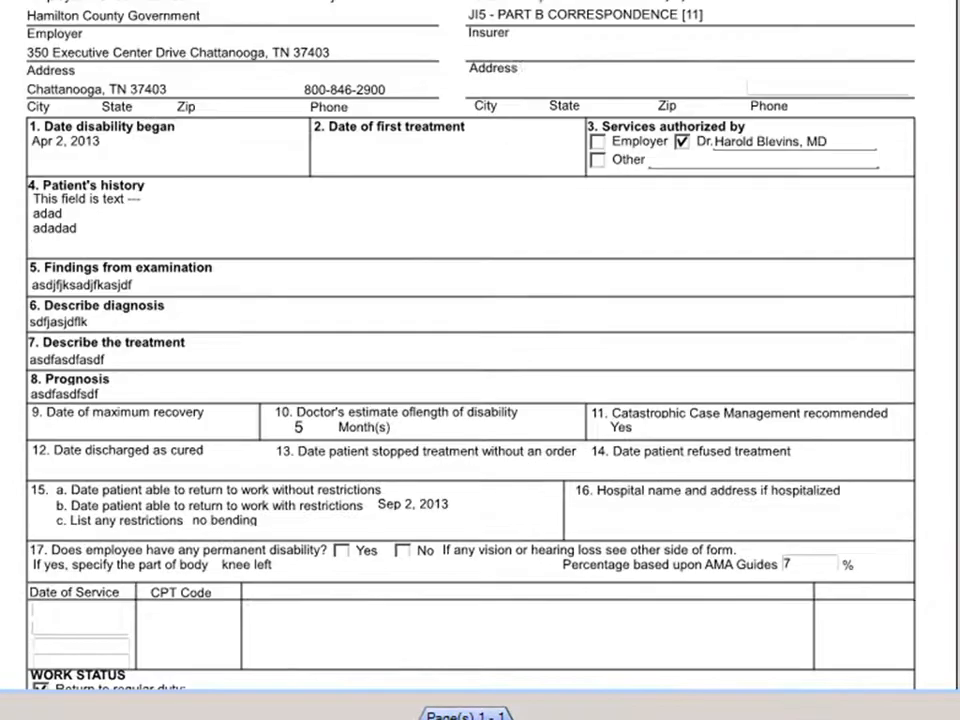
{"action": "scroll", "coordinate": [924, 171], "scroll_direction": "up", "scroll_amount": 1}
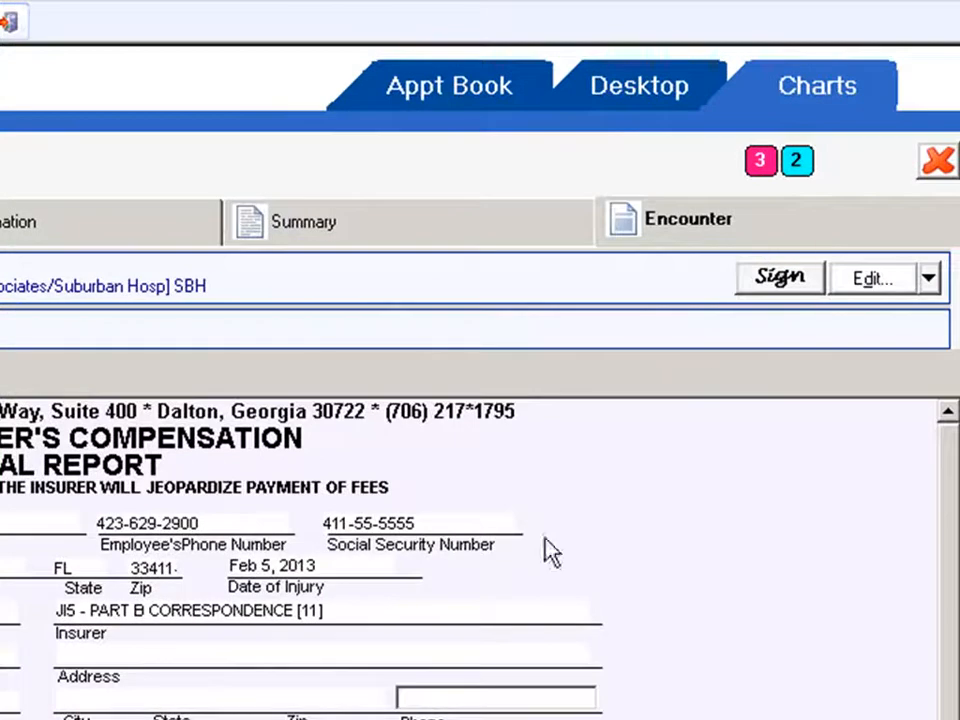
Step: Edit the encounter to add the text "alkdsjflkjsdkfjSDFF" in the wide field beside CPT Code, and save it on exit
{"action": "left_click", "coordinate": [868, 285]}
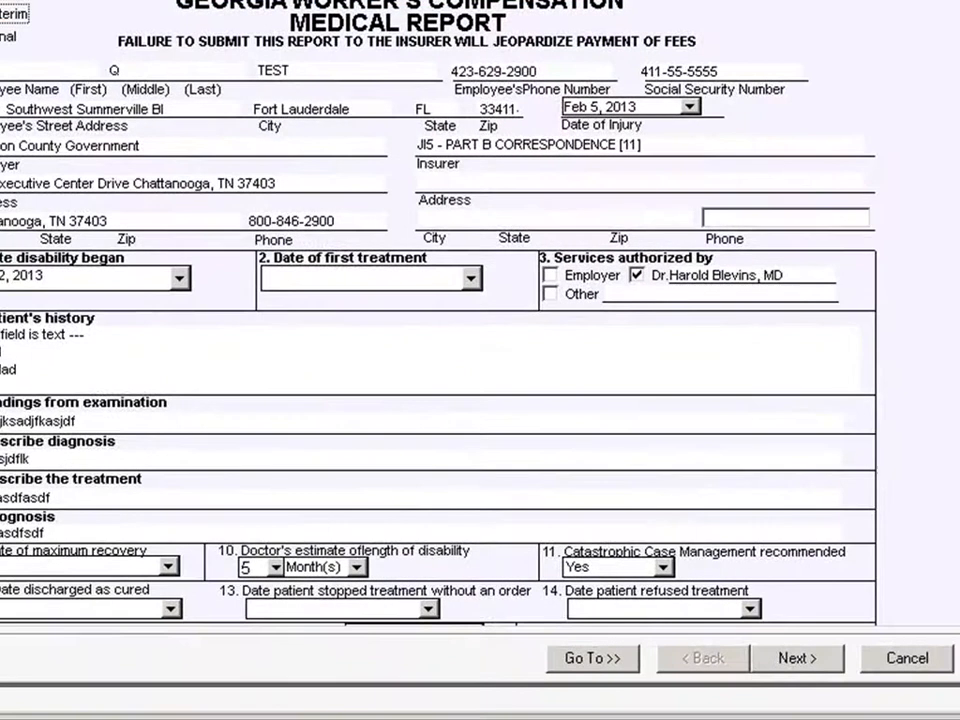
{"action": "scroll", "coordinate": [440, 312], "scroll_direction": "down", "scroll_amount": 3}
{"action": "left_click", "coordinate": [396, 509]}
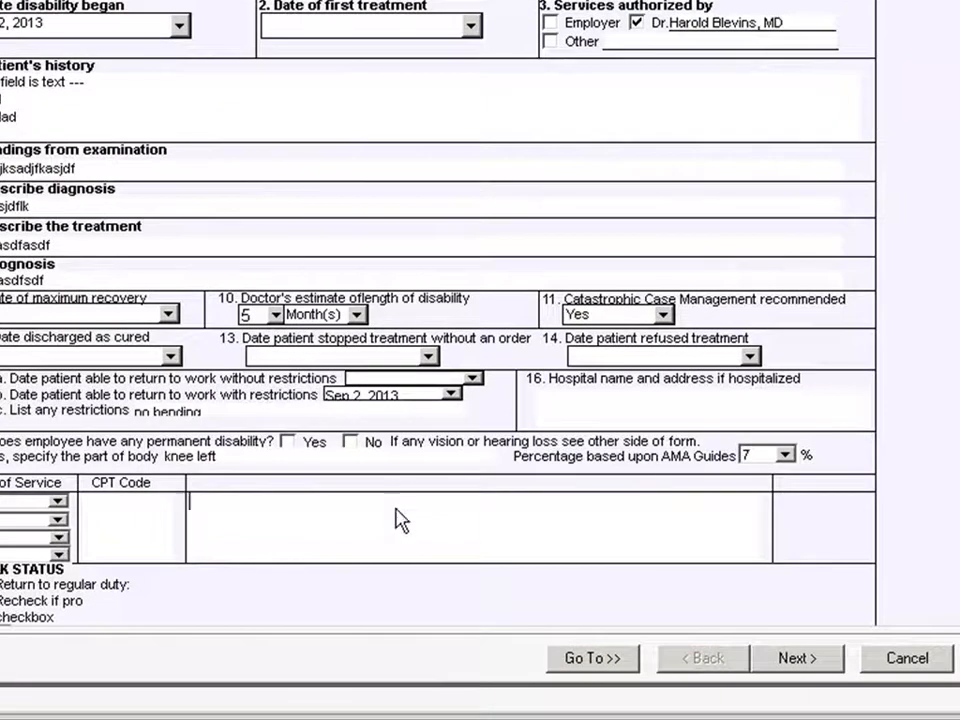
{"action": "type", "text": "alkdsjflkjsdkfjSDFF"}
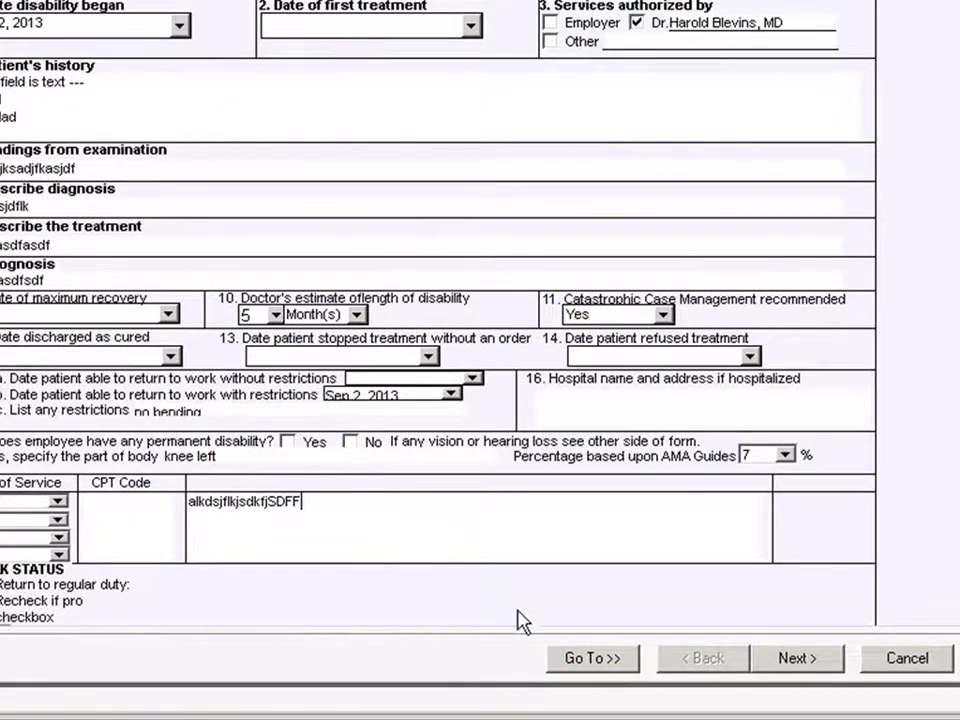
{"action": "left_click", "coordinate": [885, 665]}
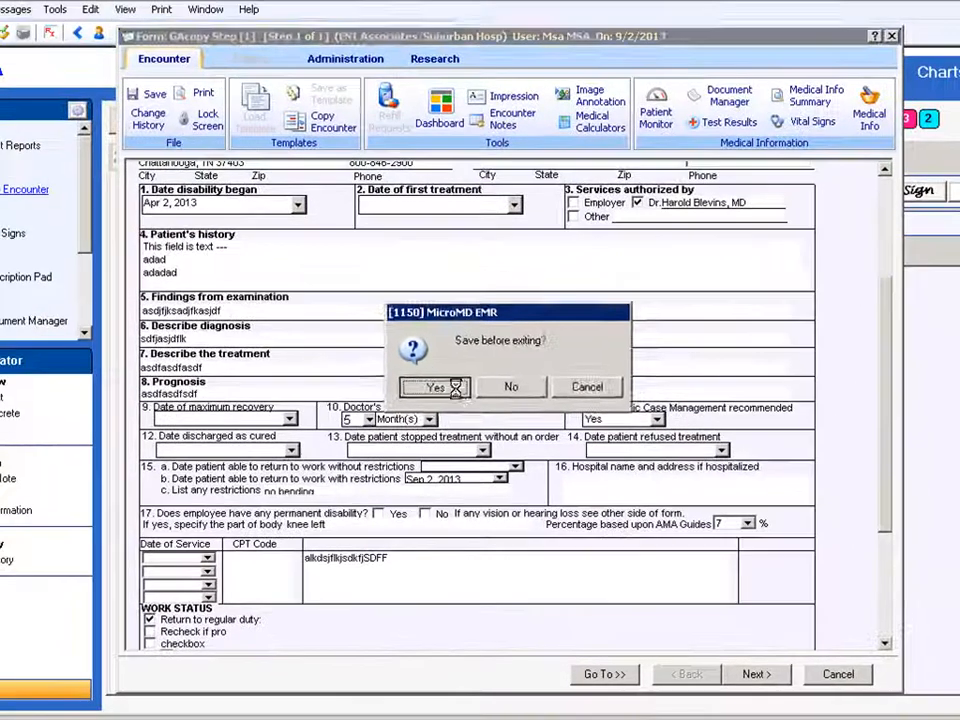
{"action": "left_click", "coordinate": [405, 337]}
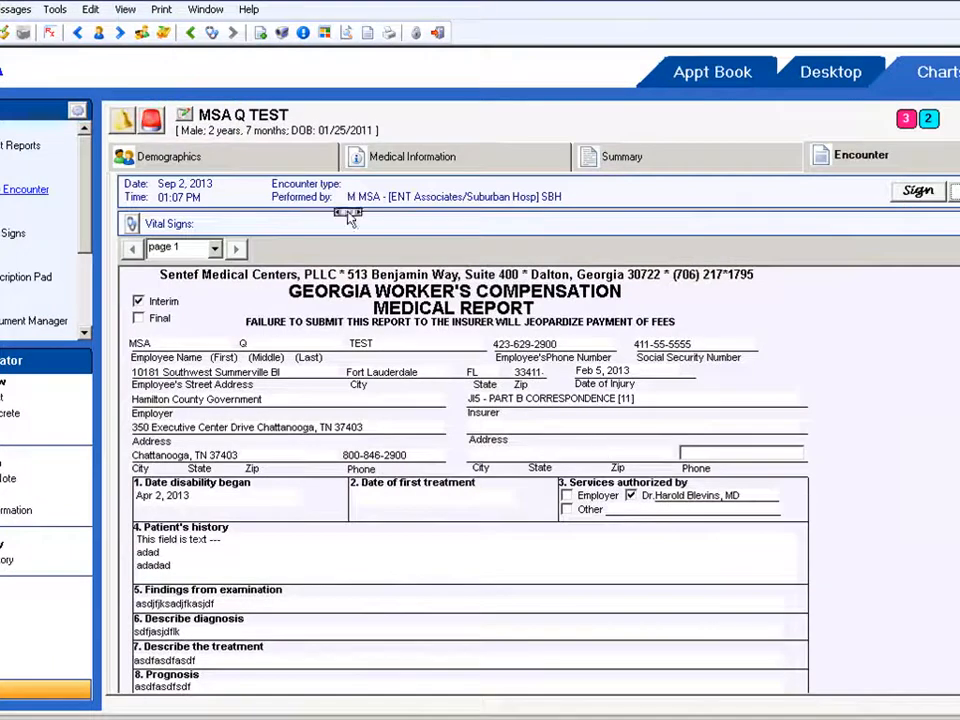
{"action": "left_click", "coordinate": [0, 9]}
{"action": "left_click", "coordinate": [20, 110]}
{"action": "left_click", "coordinate": [142, 123]}
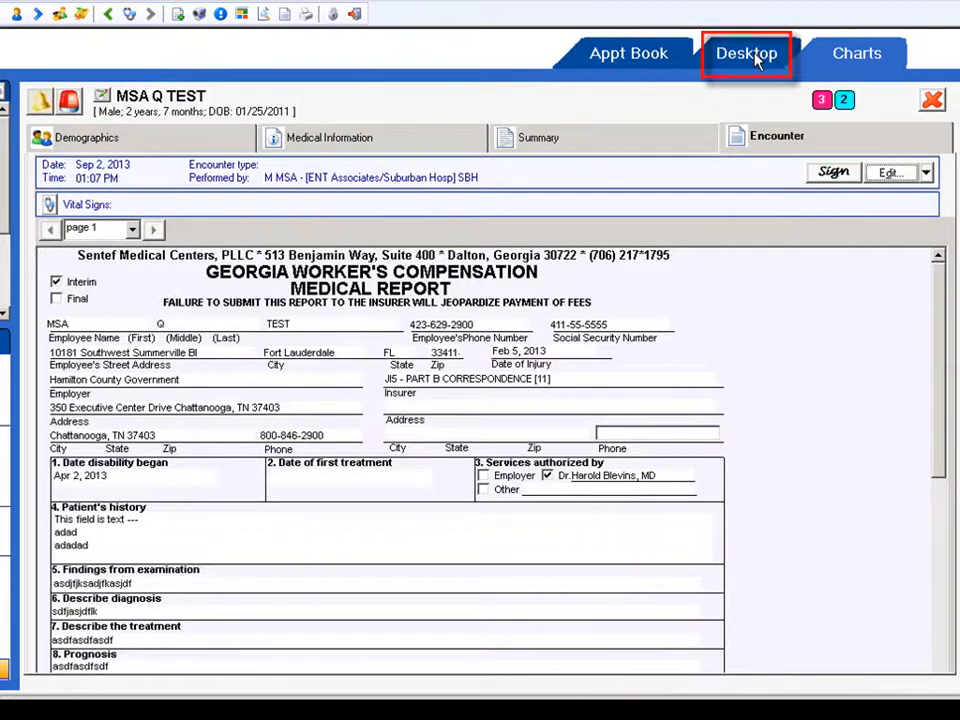
Step: Switch from the patient's chart to the Desktop's My Workflow view
{"action": "left_click", "coordinate": [756, 58]}
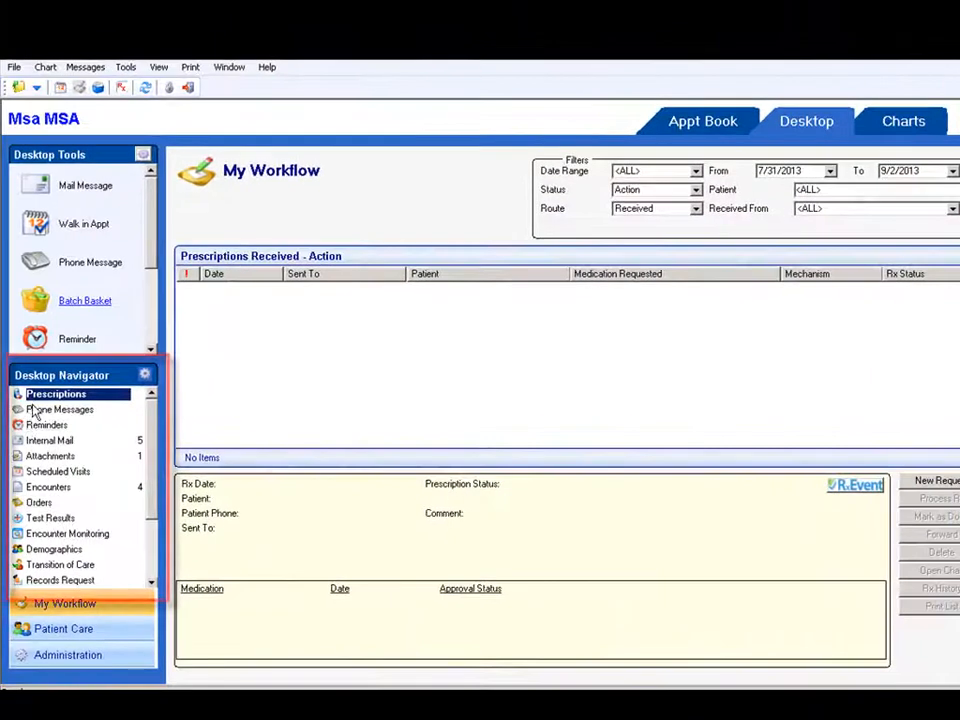